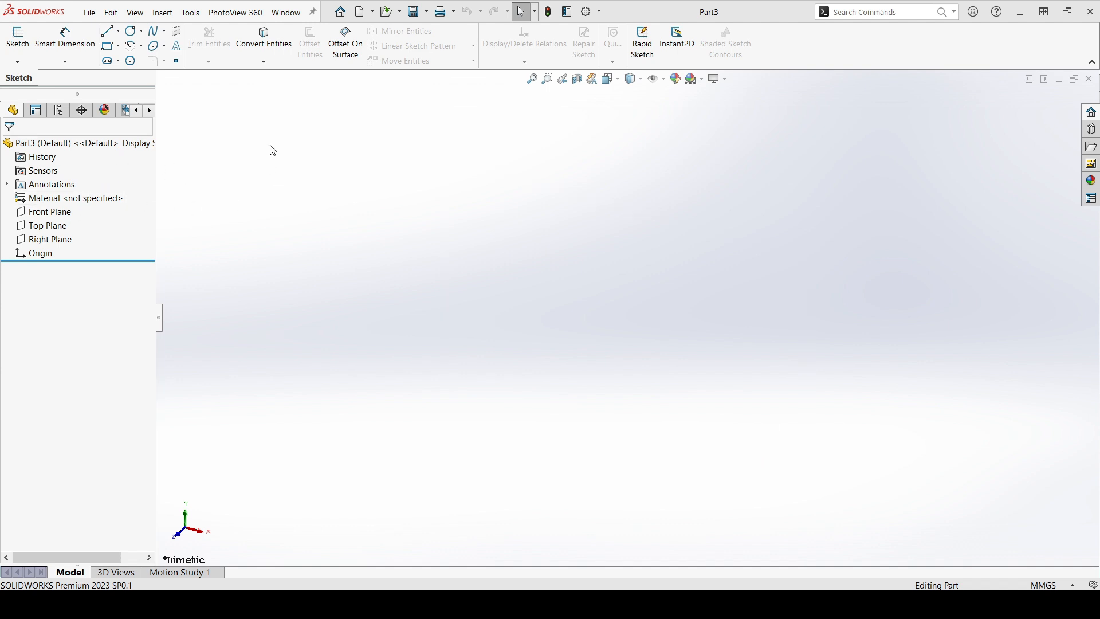
left_click_drag(189, 92, 1058, 536)
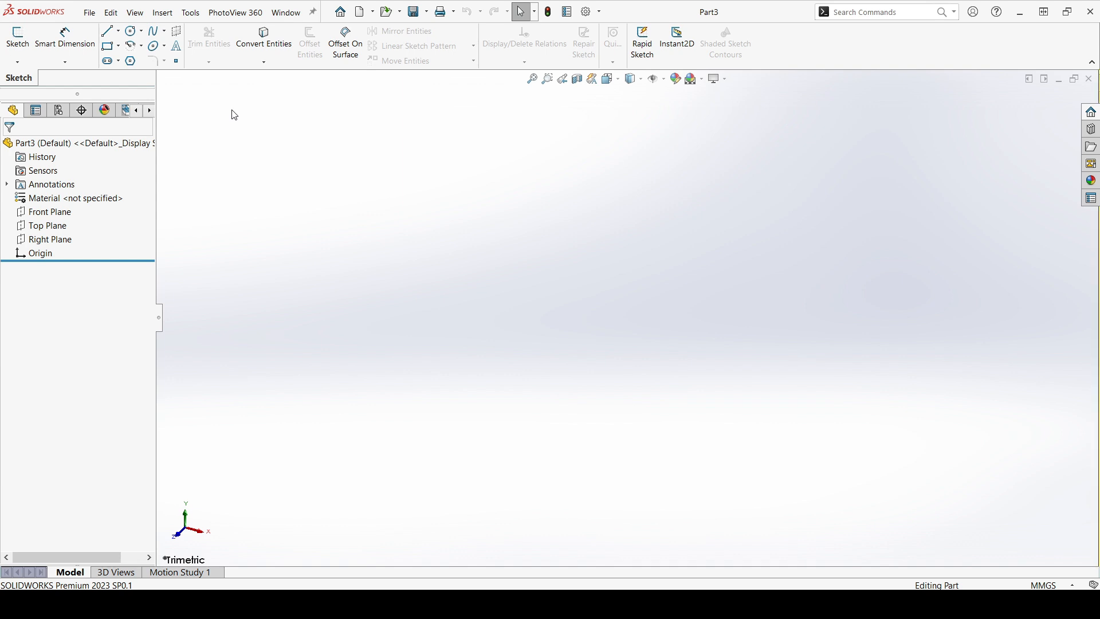
left_click_drag(231, 109, 1004, 523)
Examine the orientation of the Front, Top and Right planes in the empty part.
left_click(57, 214)
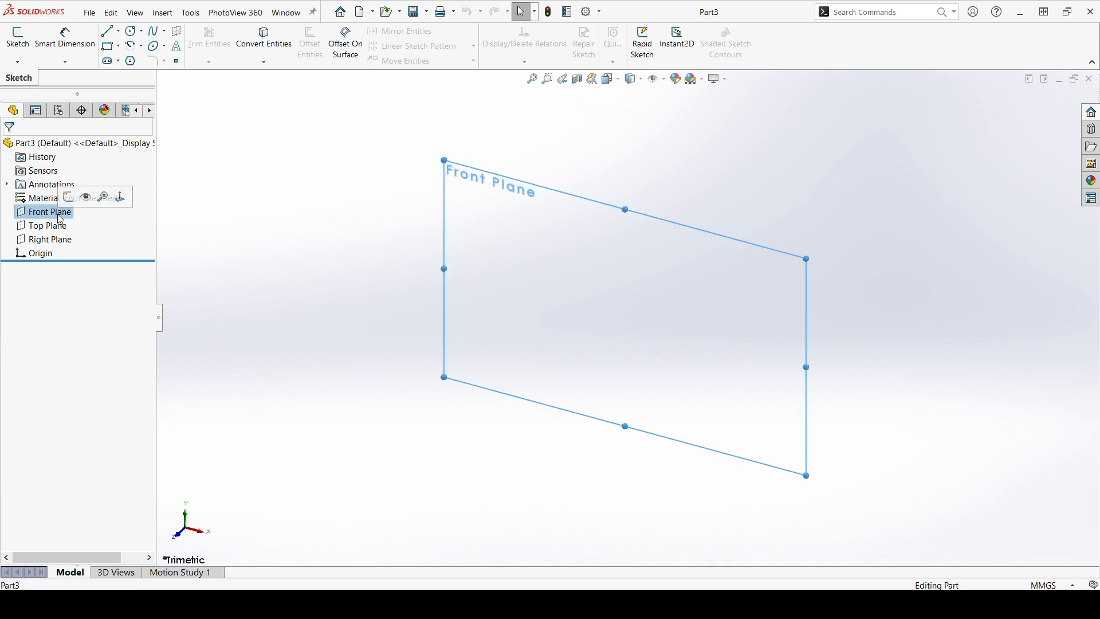
left_click(54, 228)
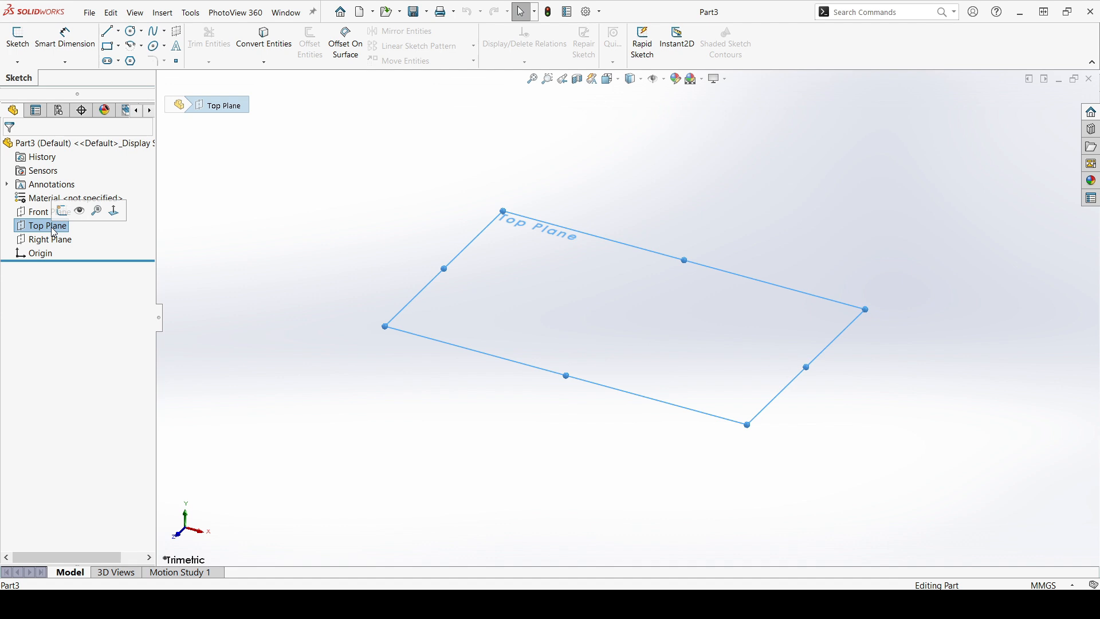
left_click(42, 214)
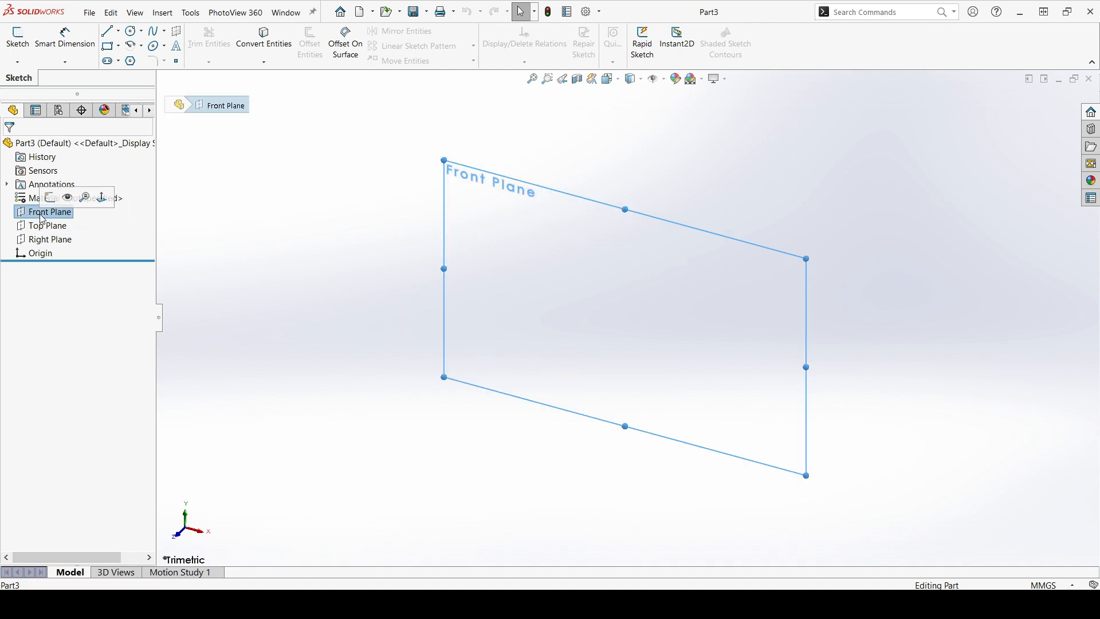
left_click(41, 237)
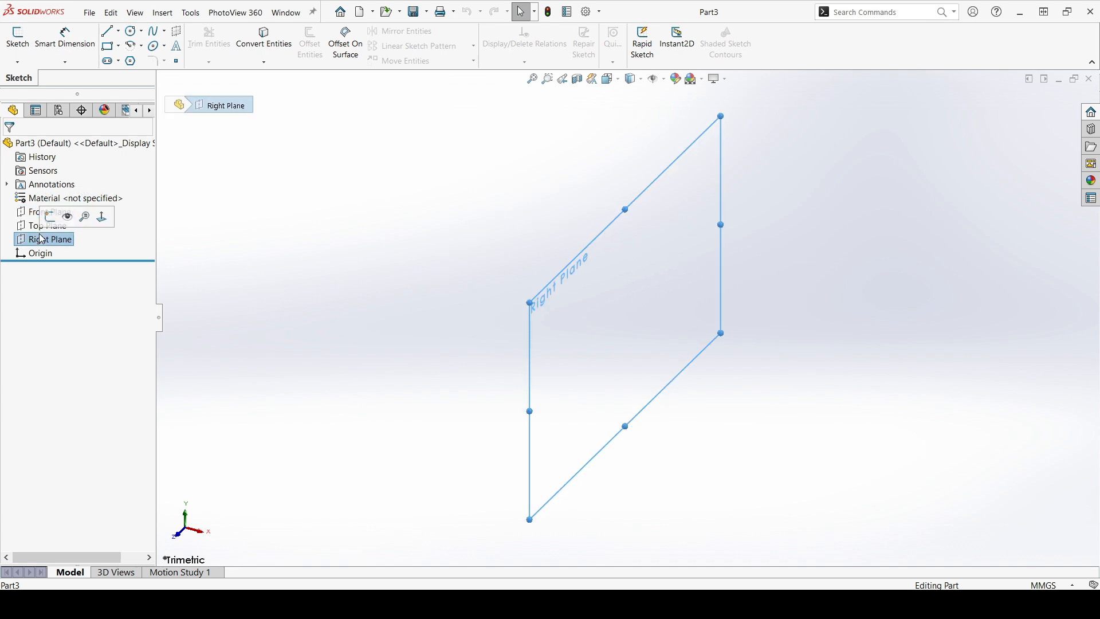
left_click(40, 228)
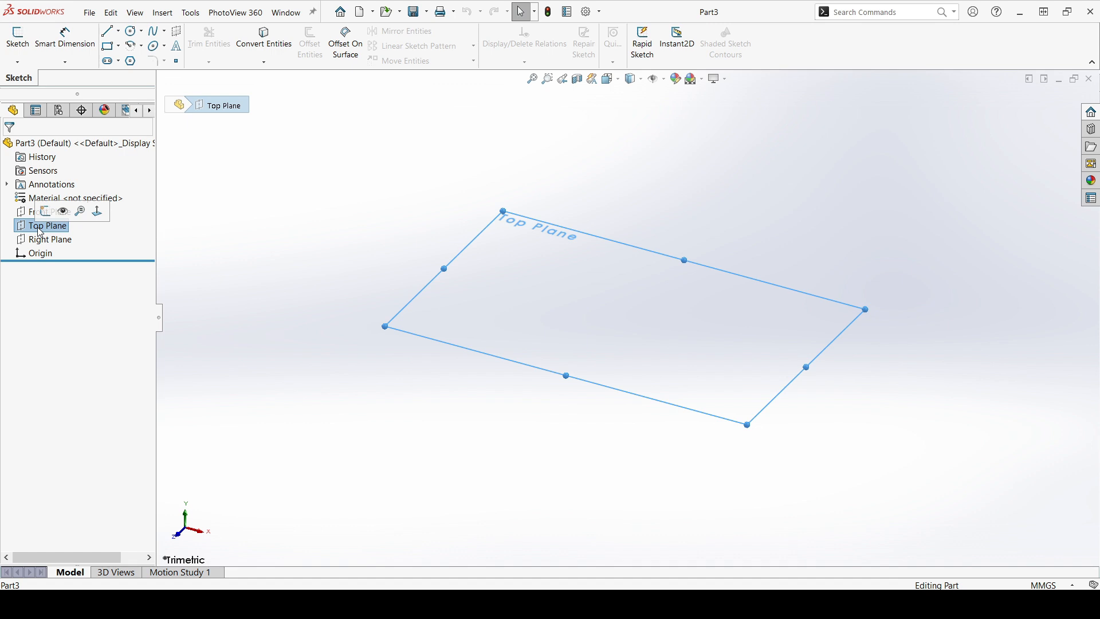
left_click(223, 262)
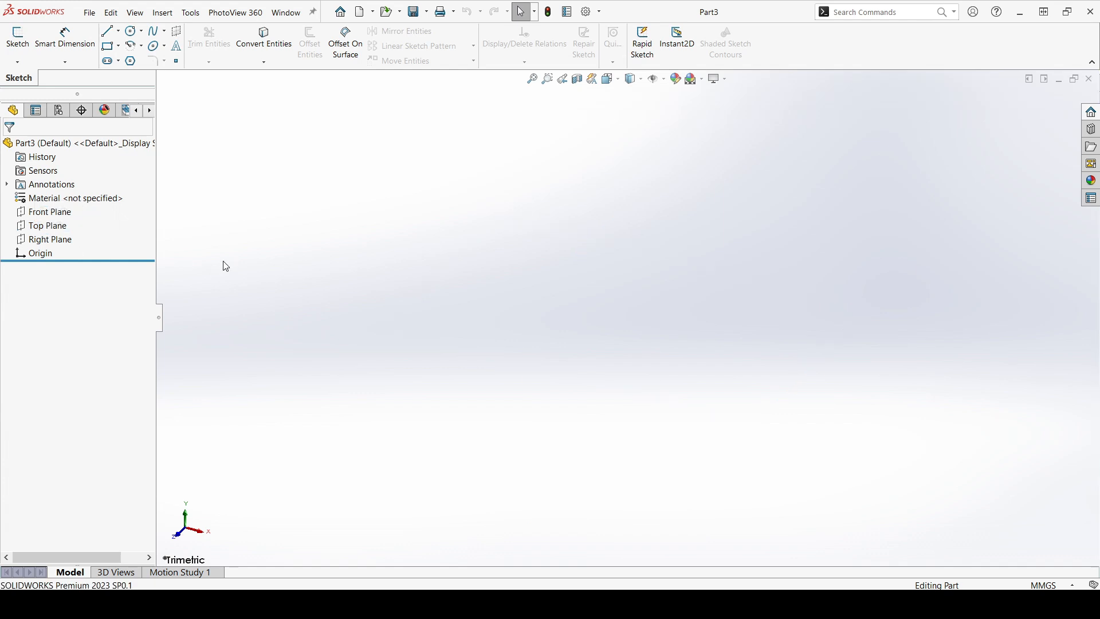
left_click(41, 227)
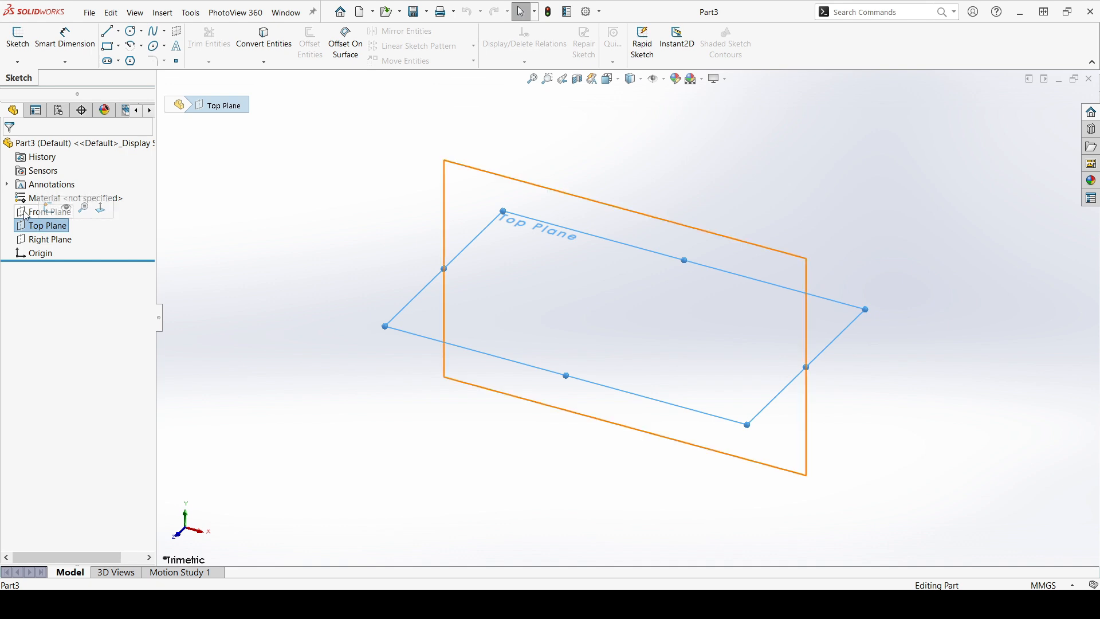
left_click(43, 212)
left_click(46, 239)
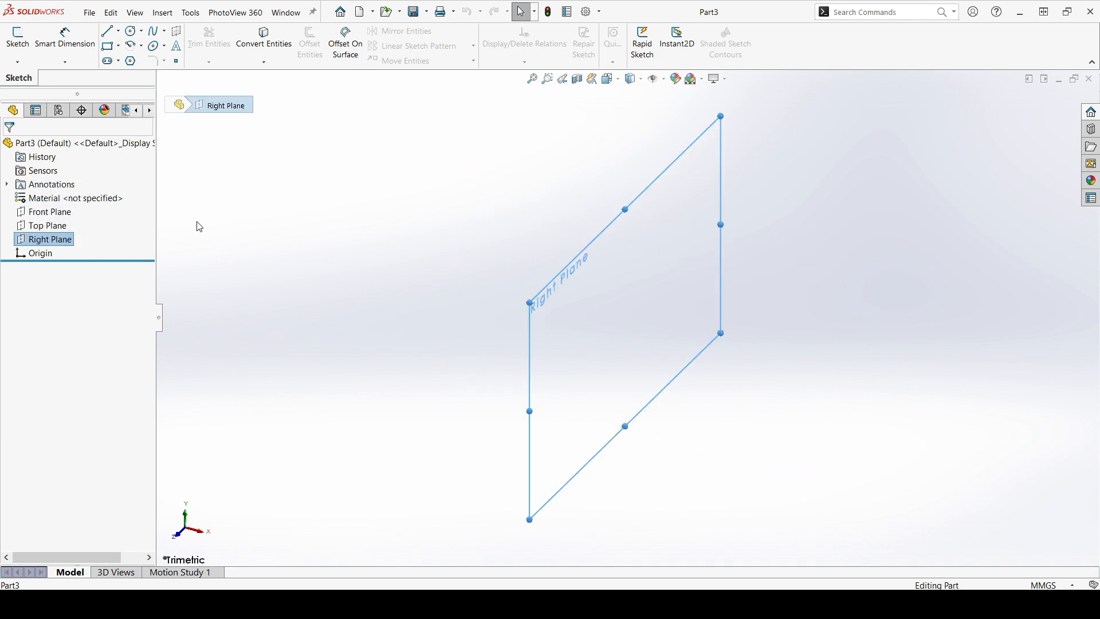
left_click(197, 227)
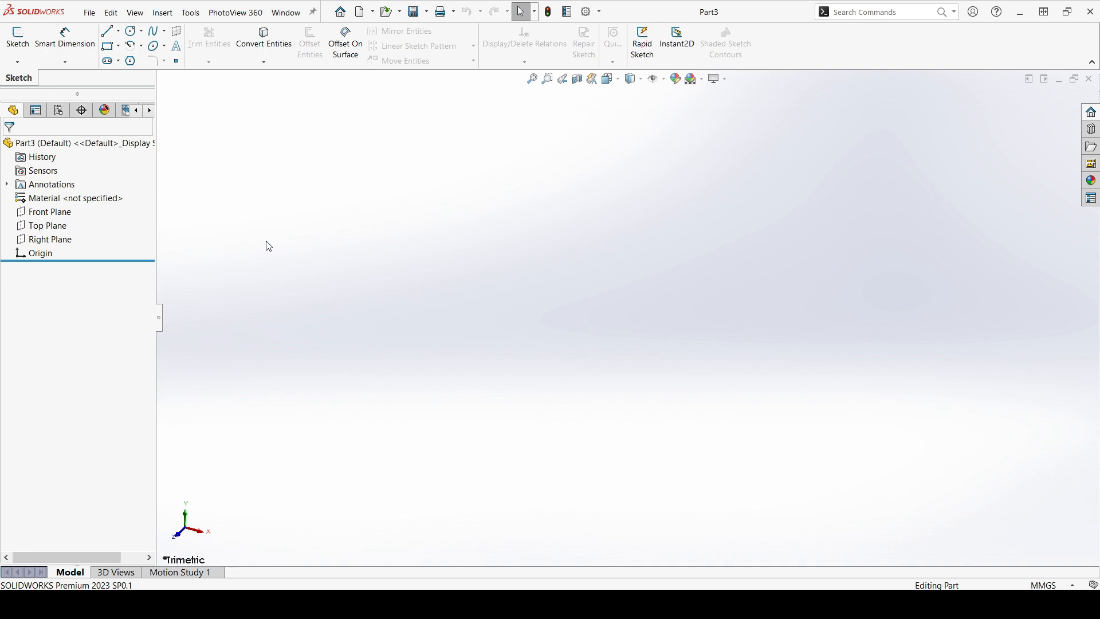
Sketch a horizontal line about 100 mm long above the origin on the Top Plane and exit the sketch.
left_click(59, 227)
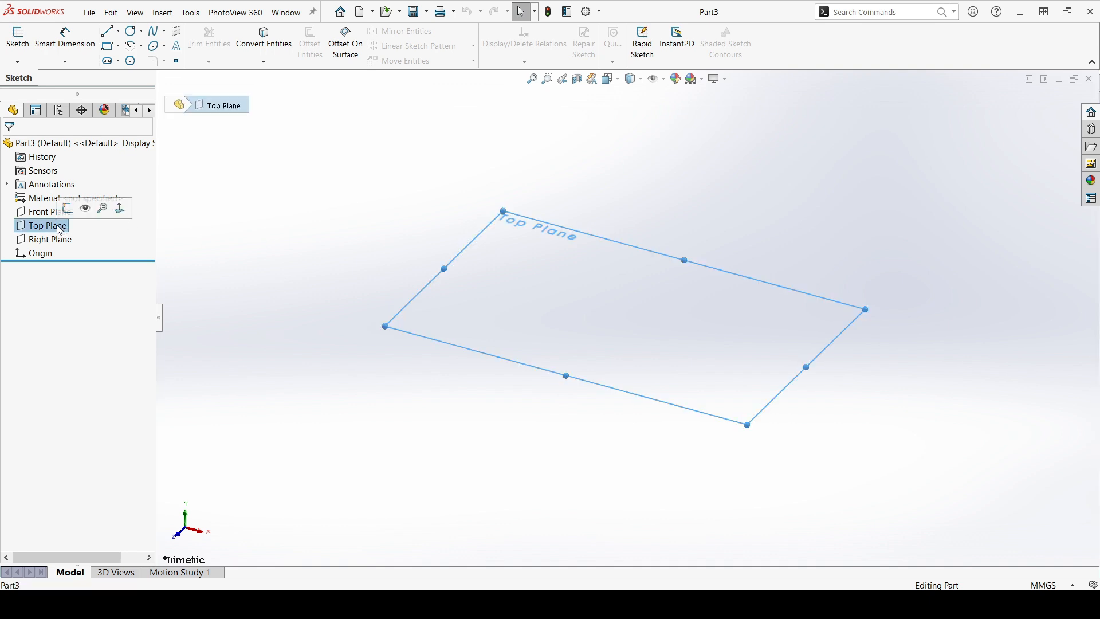
left_click(21, 48)
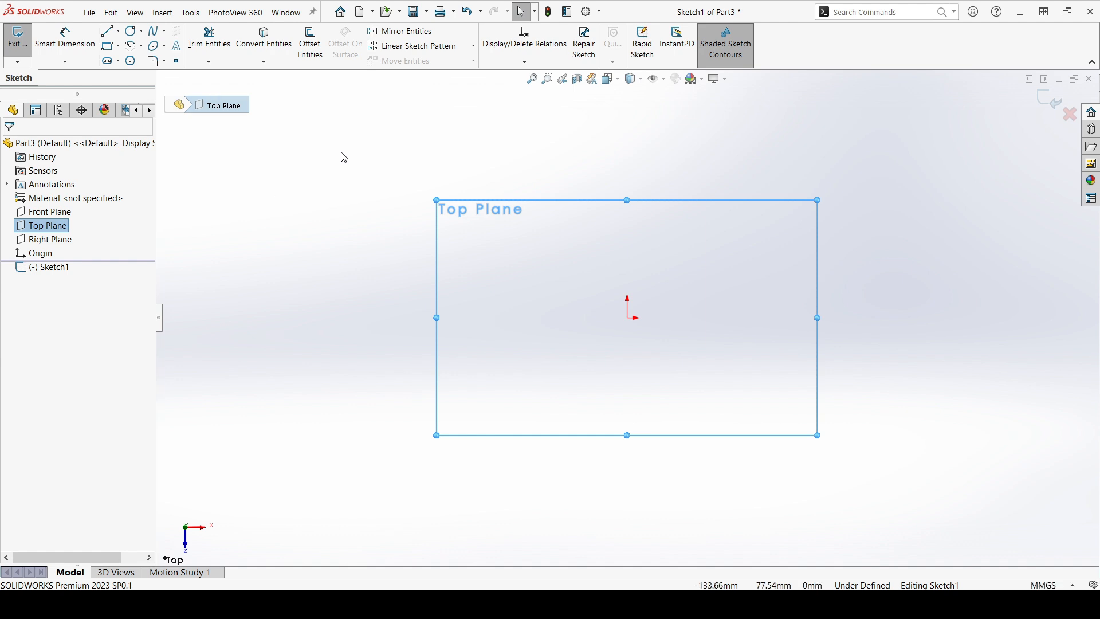
left_click_drag(341, 145, 904, 462)
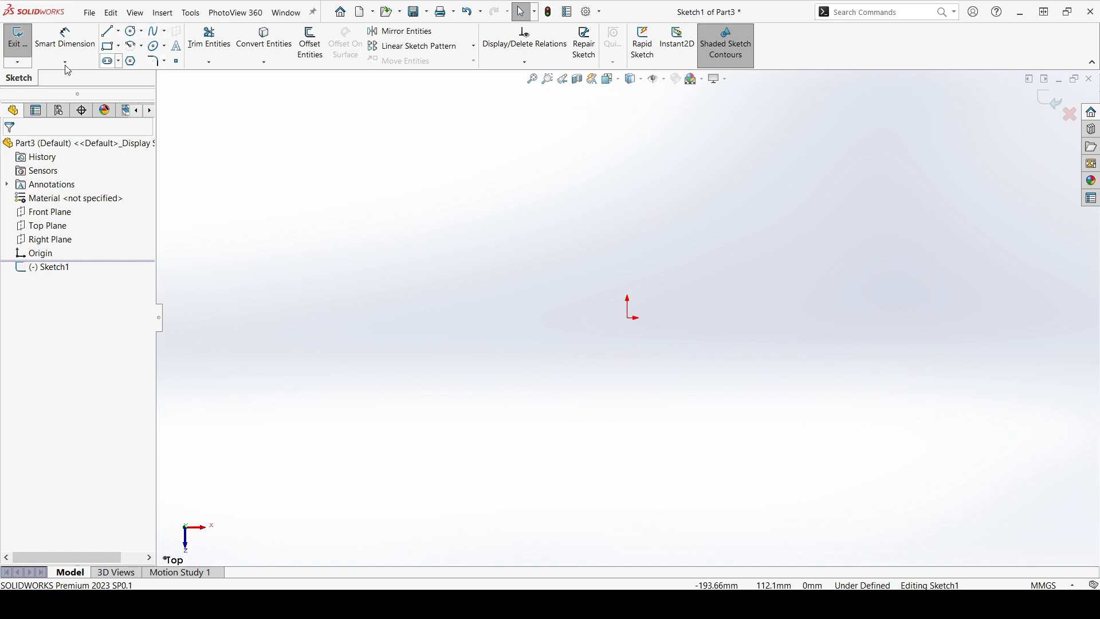
left_click(108, 35)
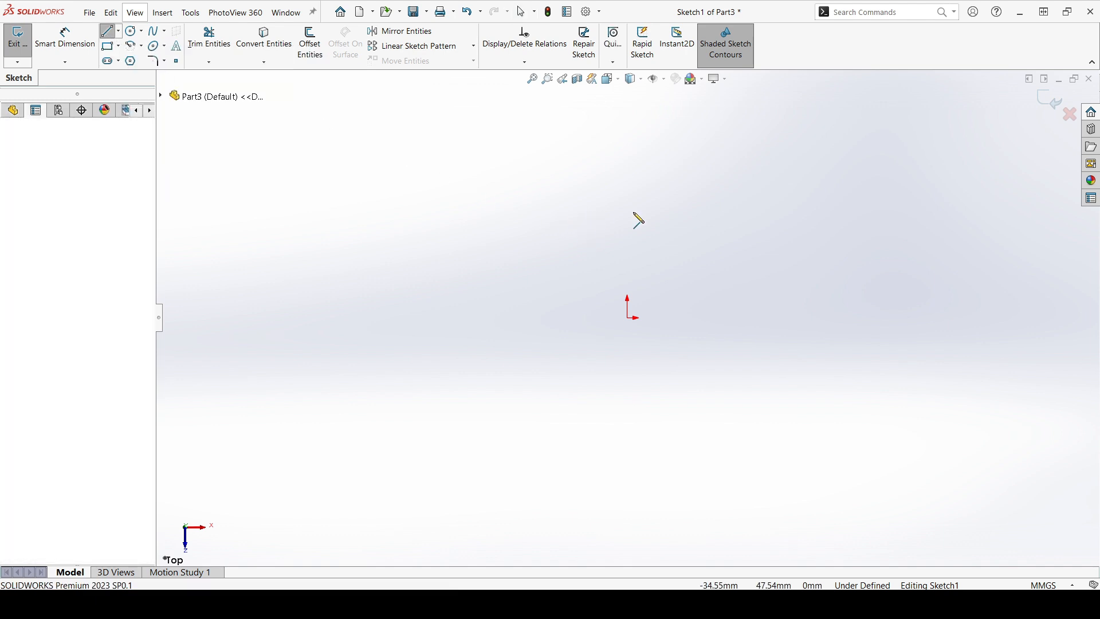
left_click(552, 216)
left_click(767, 216)
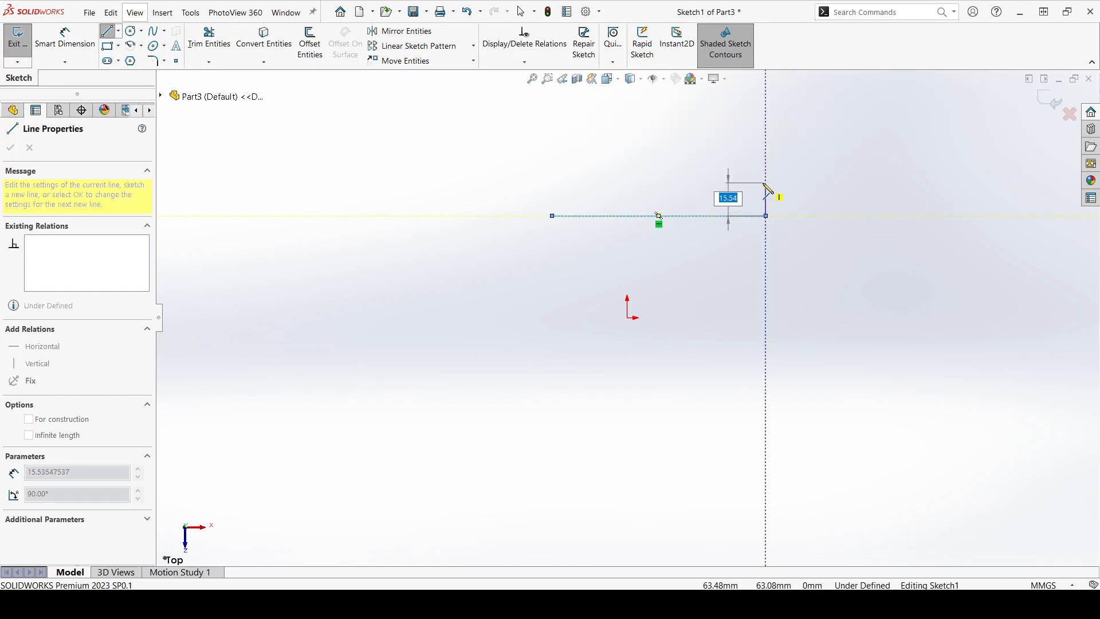
key("Escape")
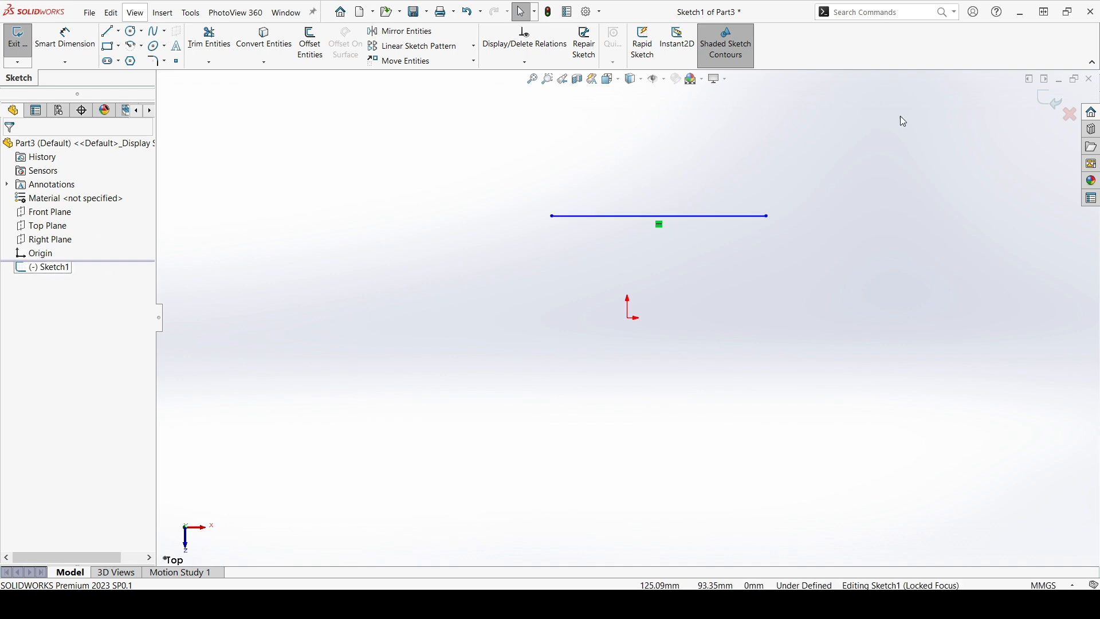
left_click(1053, 103)
left_click(710, 280)
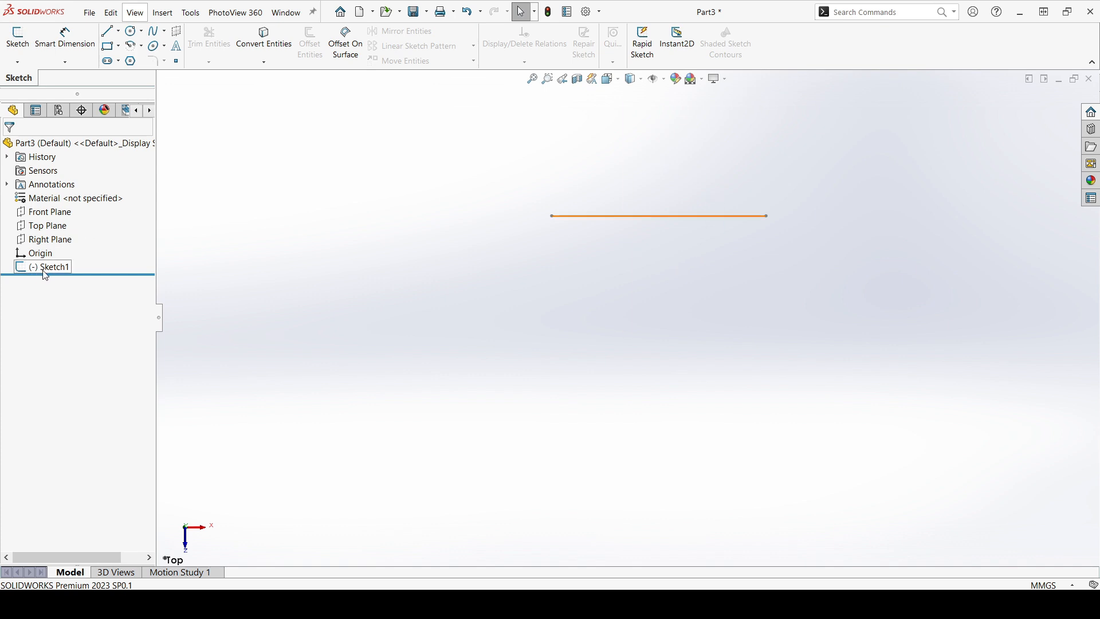
Reopen the horizontal line's sketch for editing and exit it again.
mouse_move(88, 274)
left_mouse_down()
mouse_move(92, 255)
mouse_move(88, 277)
left_mouse_up()
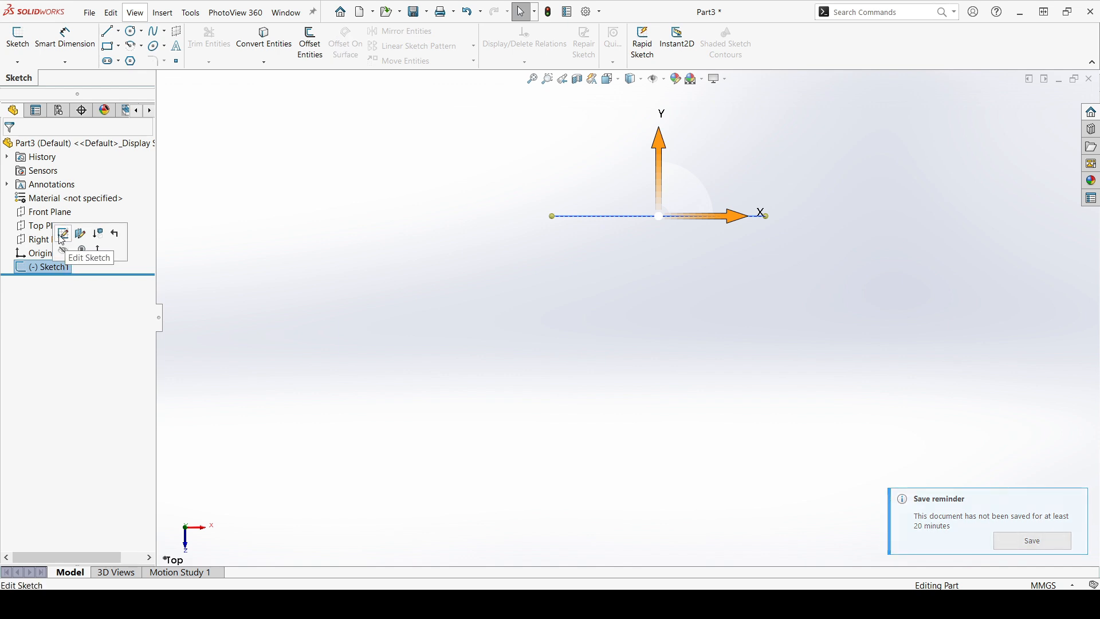
left_click(62, 236)
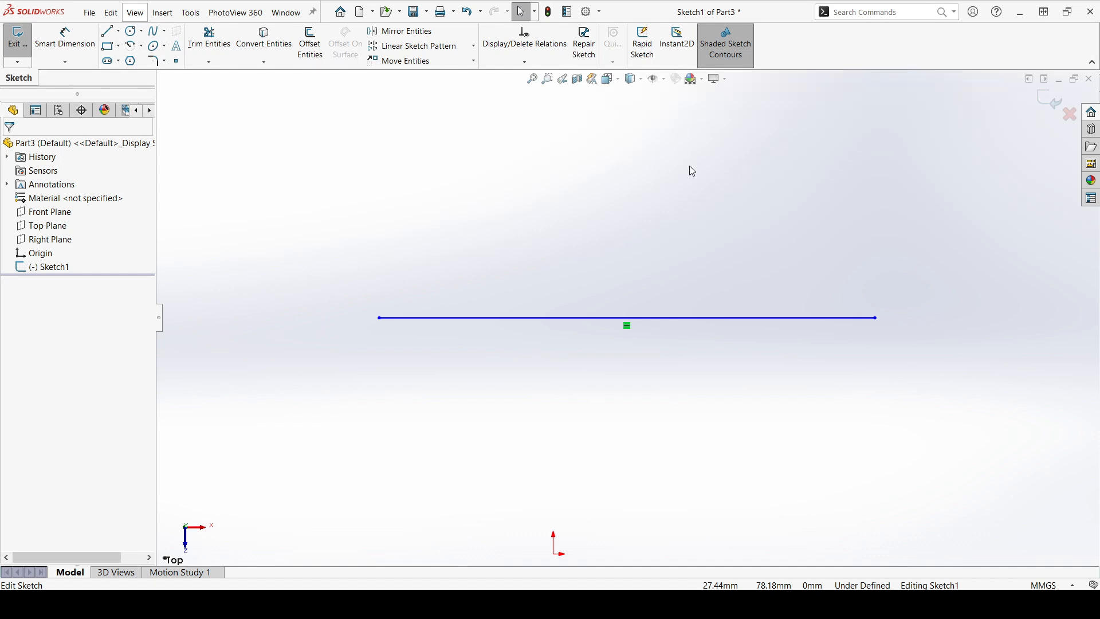
key("z")
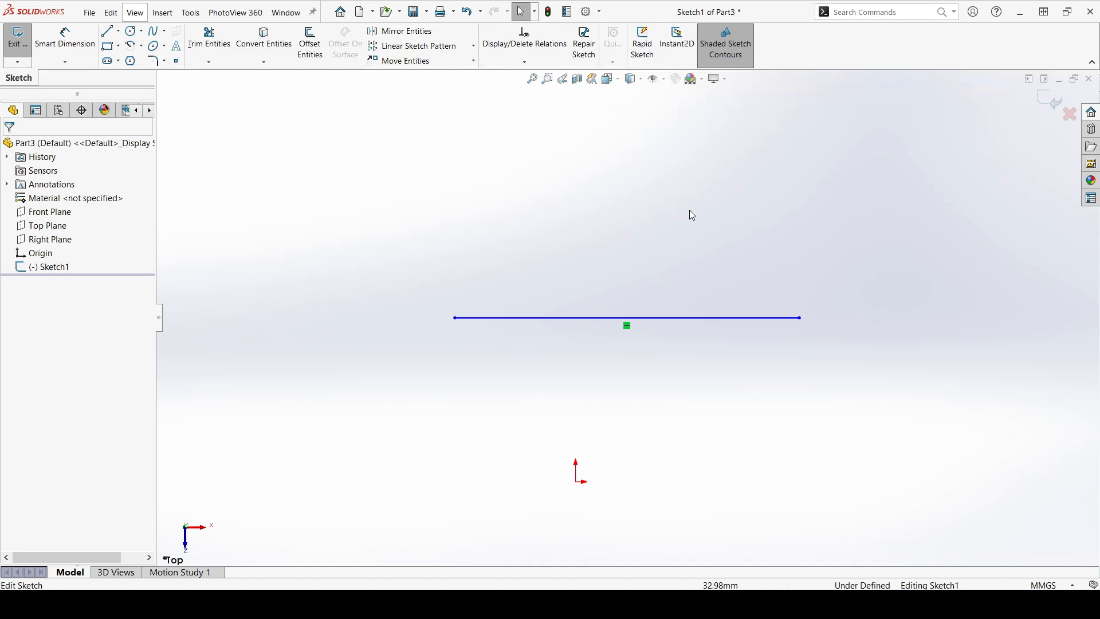
left_click(1050, 100)
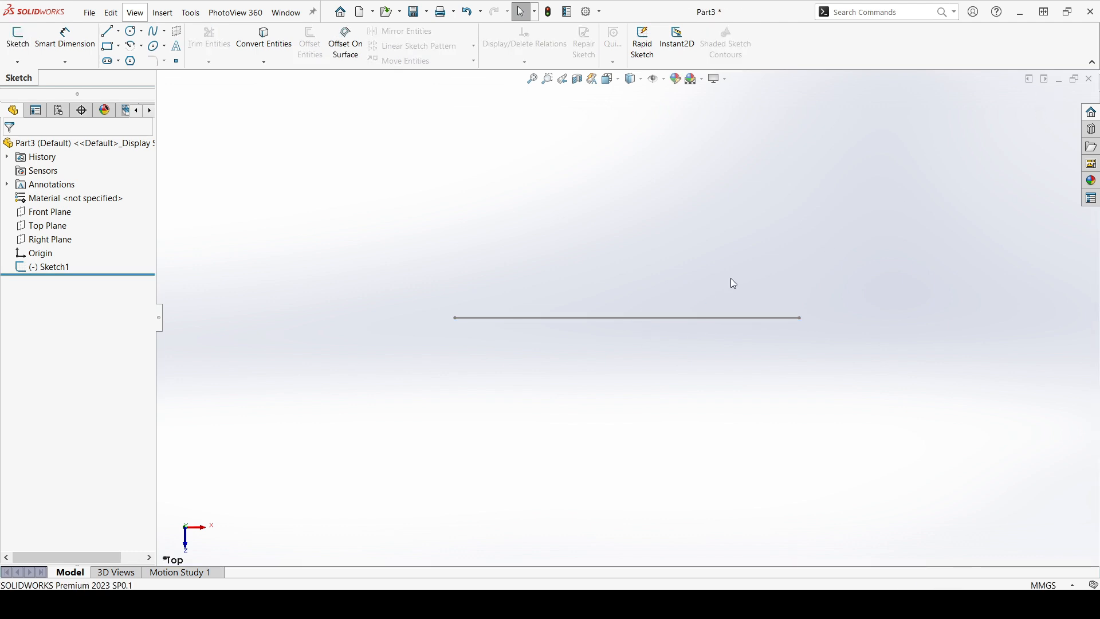
Edit the sketch directly from its line, delete the horizontal line and exit the sketch.
double_click(628, 325)
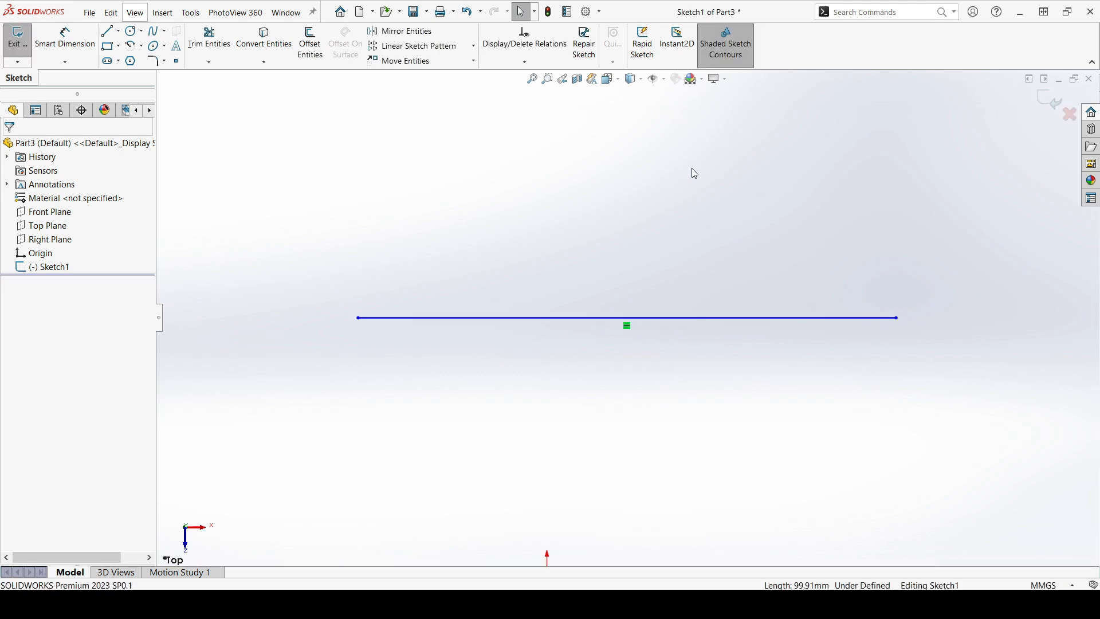
key("z")
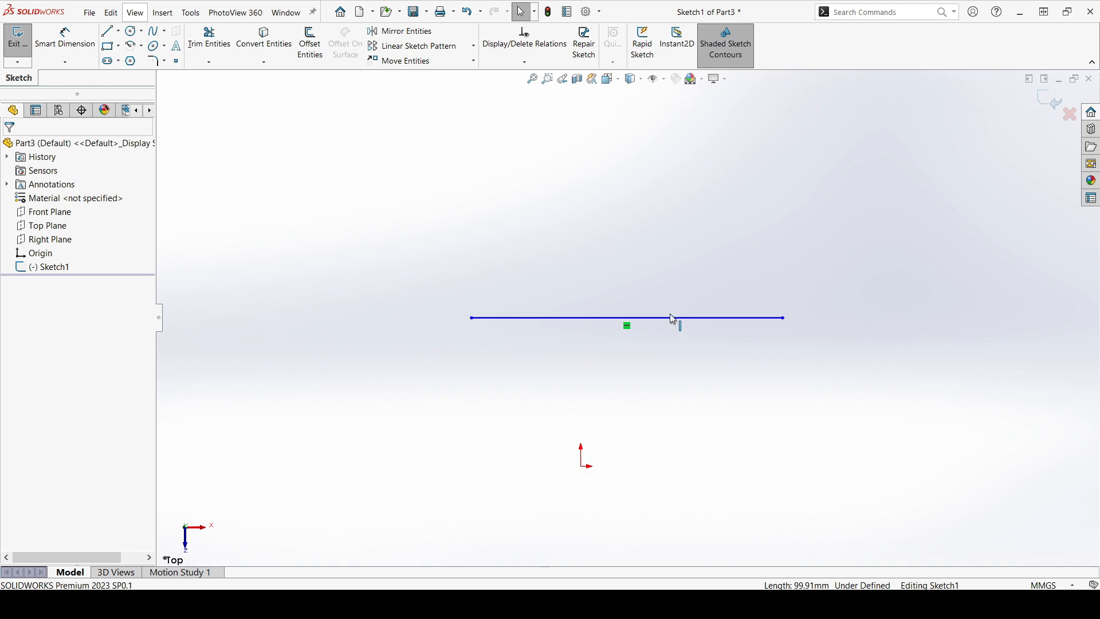
left_click(672, 319)
key("Delete")
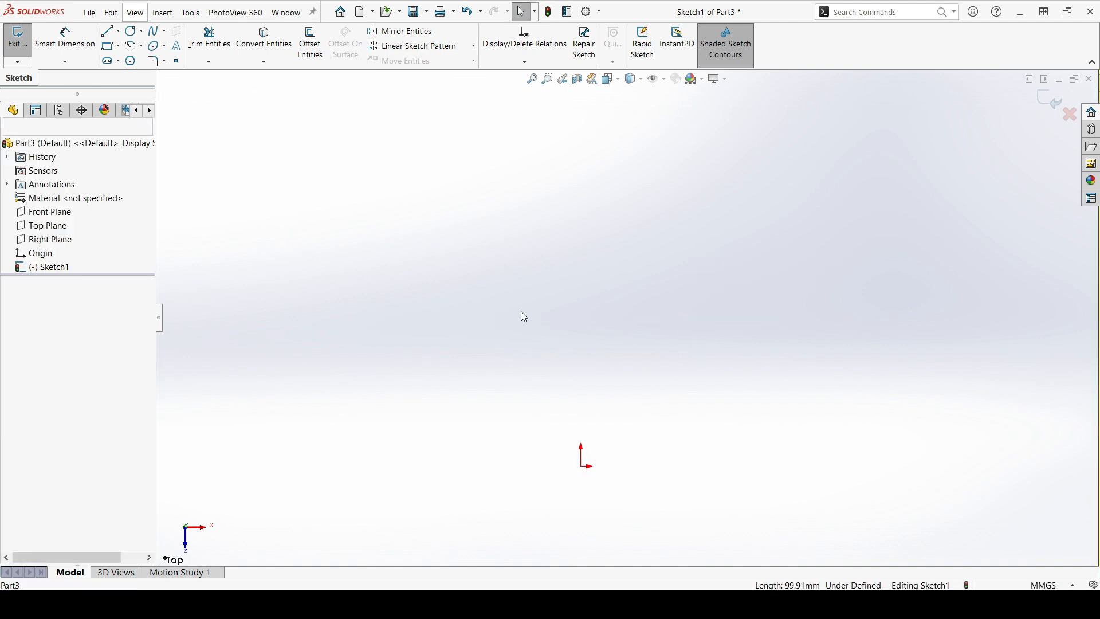
key("z")
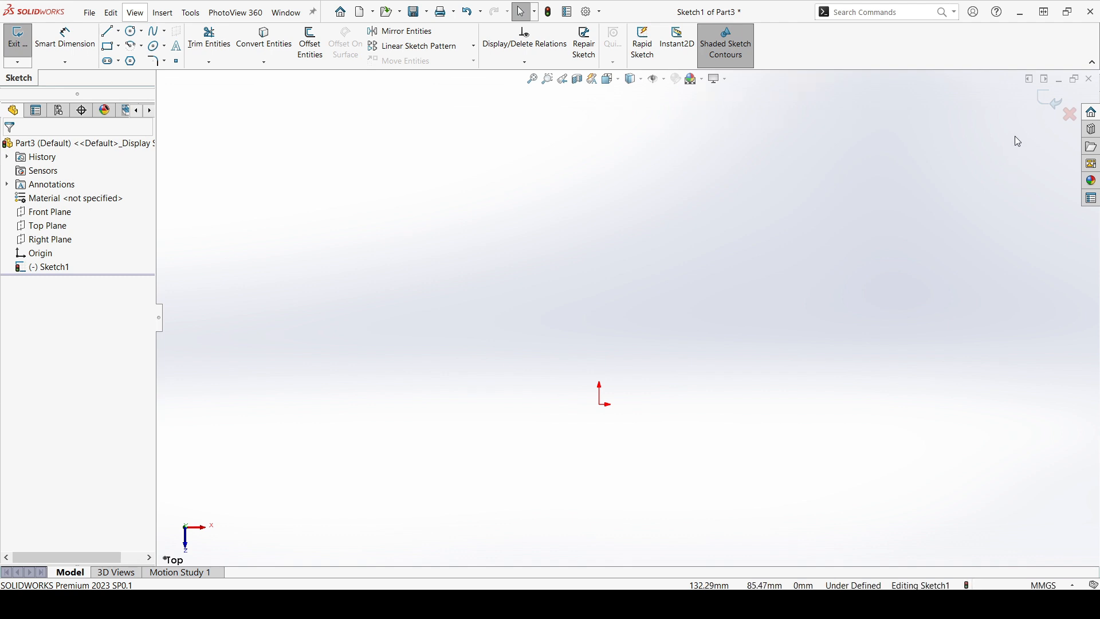
left_click(1044, 103)
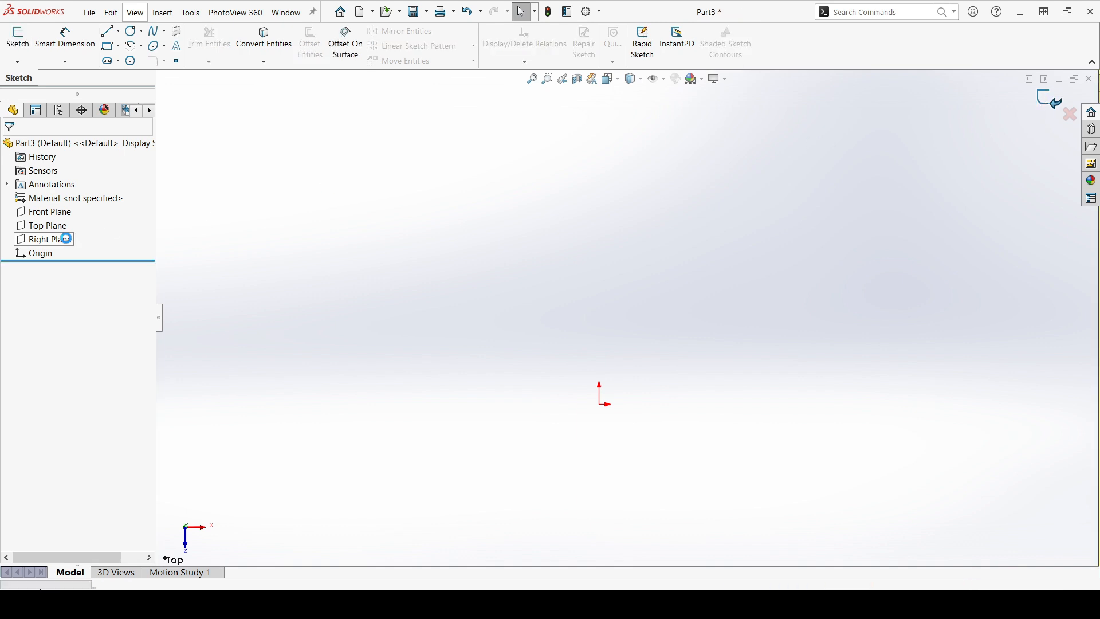
On the Top Plane, sketch an open chain of six connected lines around the origin, starting with a nearly horizontal one about 162 mm long.
left_click(52, 226)
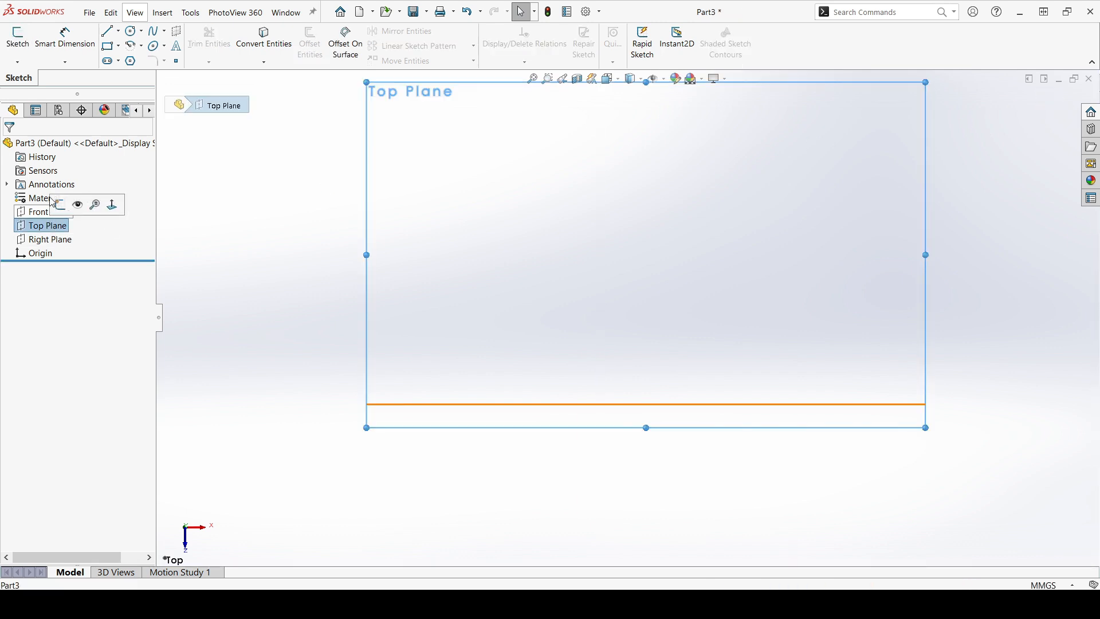
left_click(20, 46)
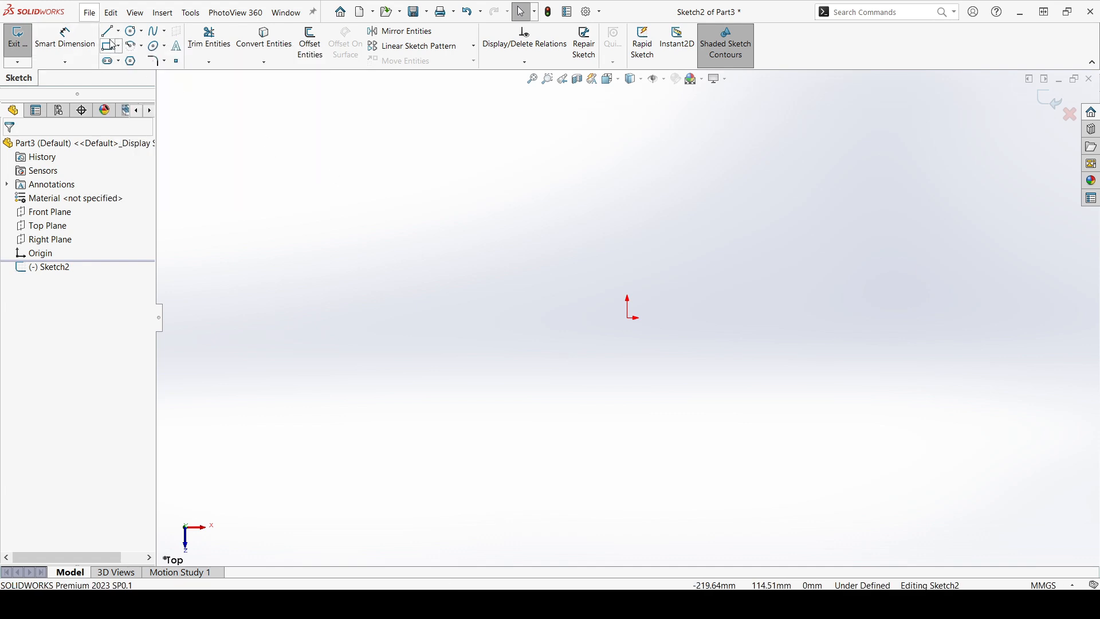
left_click(110, 34)
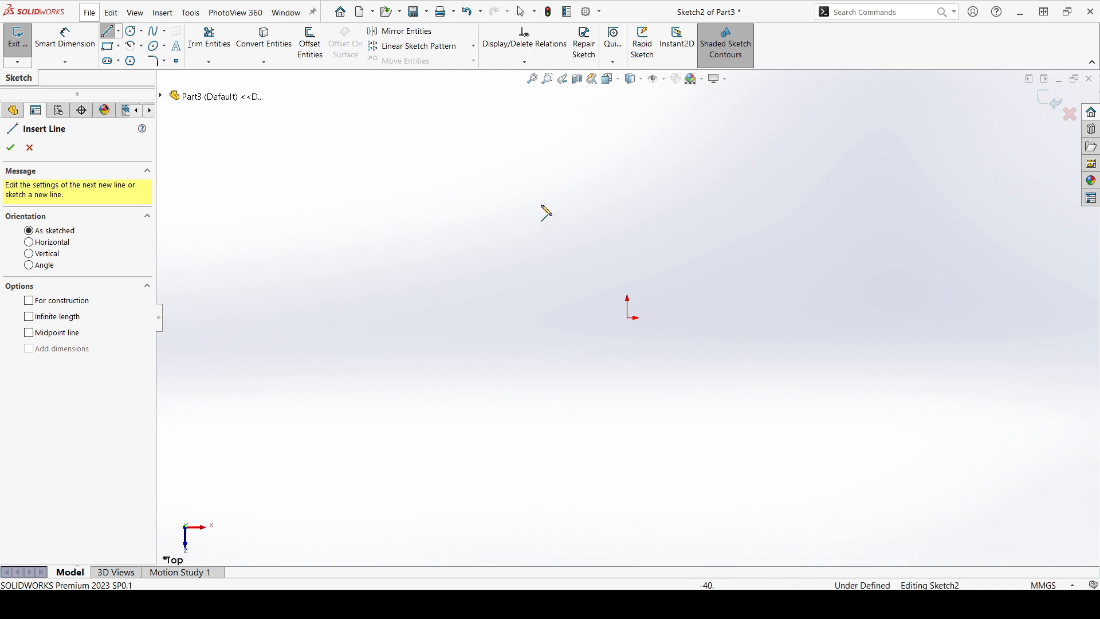
left_click(494, 224)
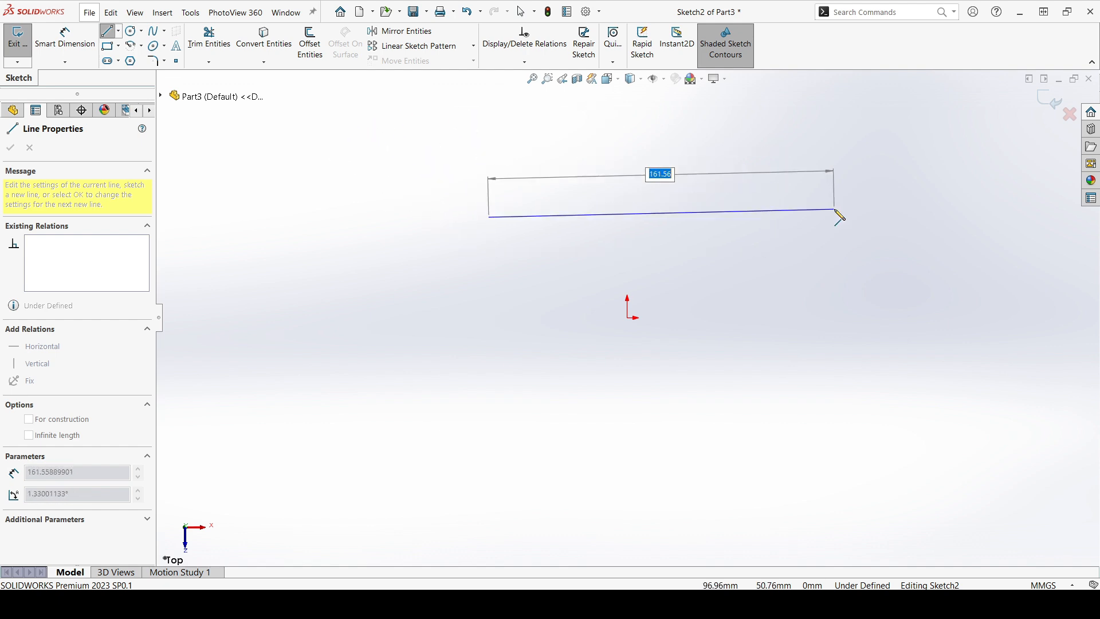
left_click(835, 209)
left_click(848, 374)
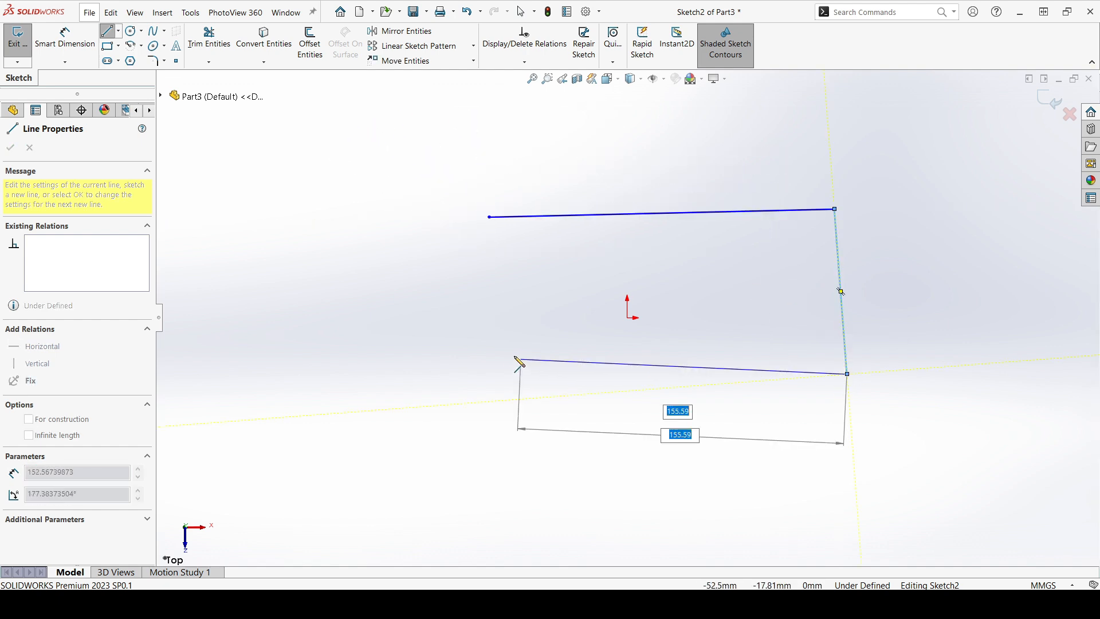
left_click(514, 399)
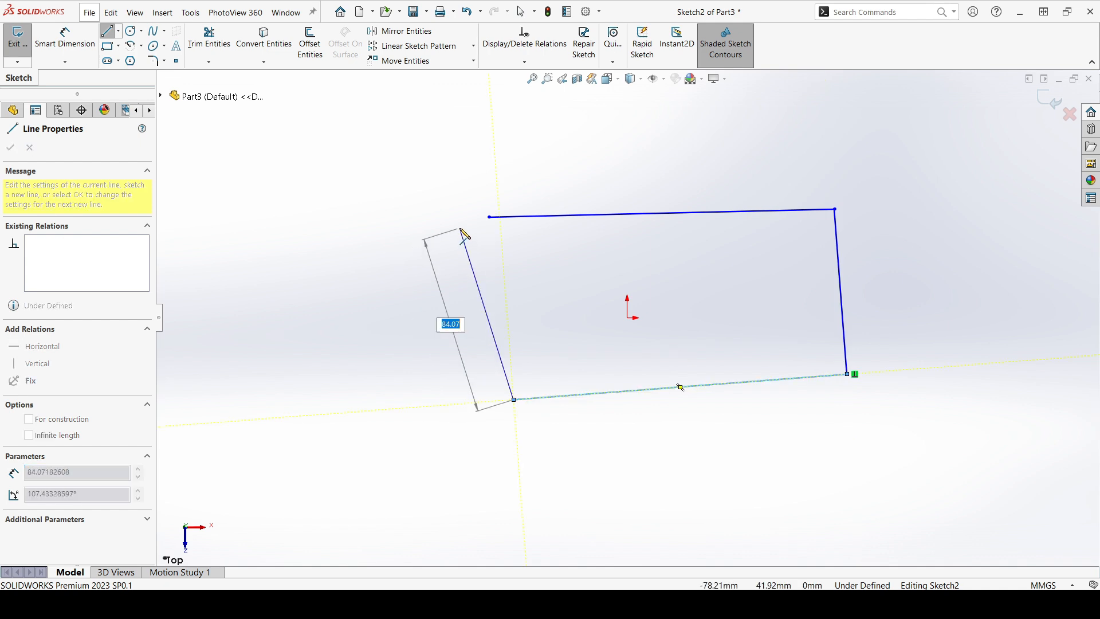
left_click(460, 229)
left_click(648, 122)
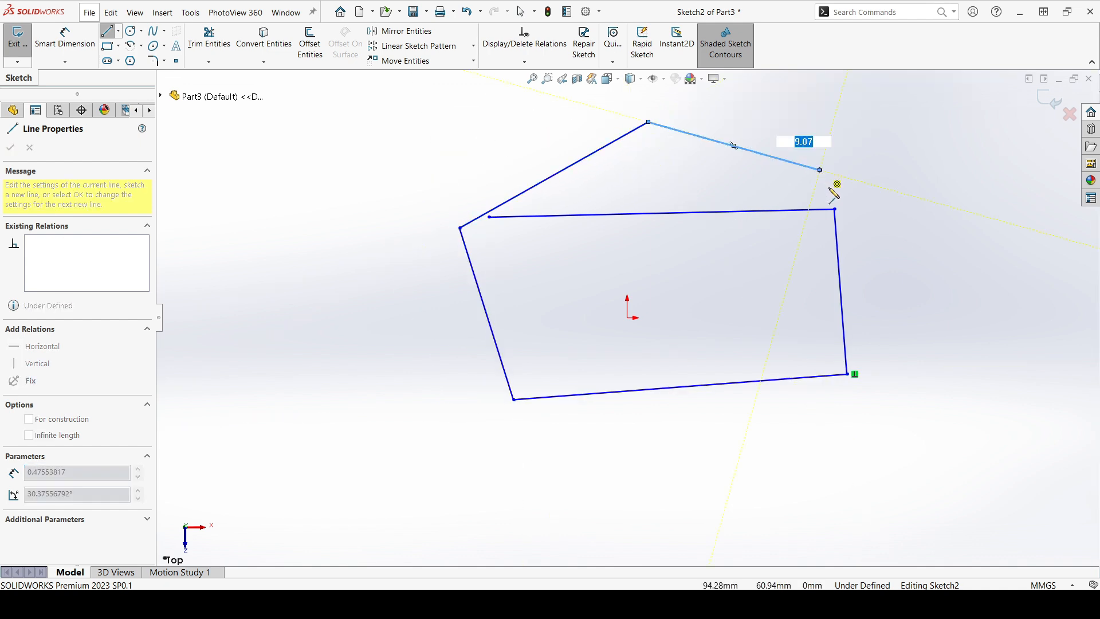
left_click(820, 170)
key("Escape")
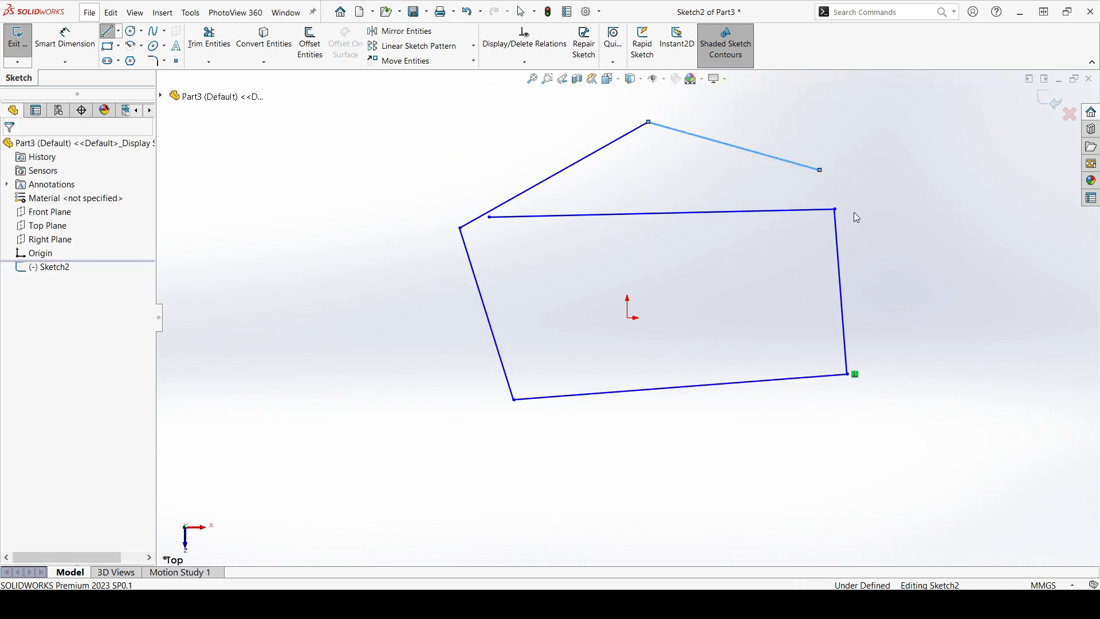
key("z")
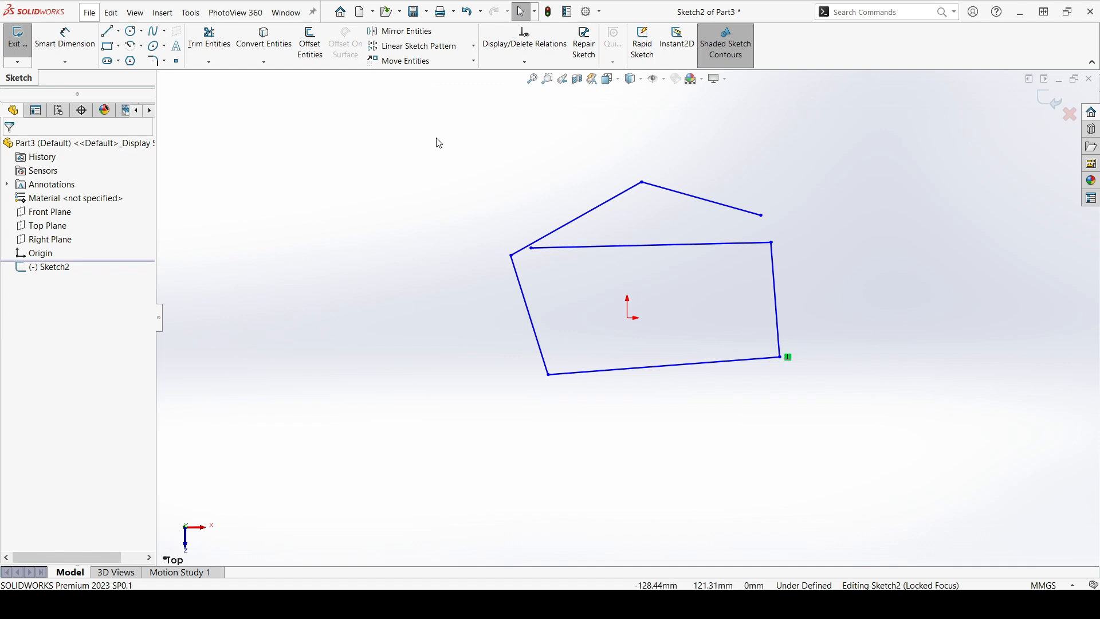
Select all six sketch lines, delete them and undo the deletion, repeating this once more.
mouse_move(436, 139)
left_mouse_down()
mouse_move(493, 189)
mouse_move(800, 359)
mouse_move(836, 397)
left_mouse_up()
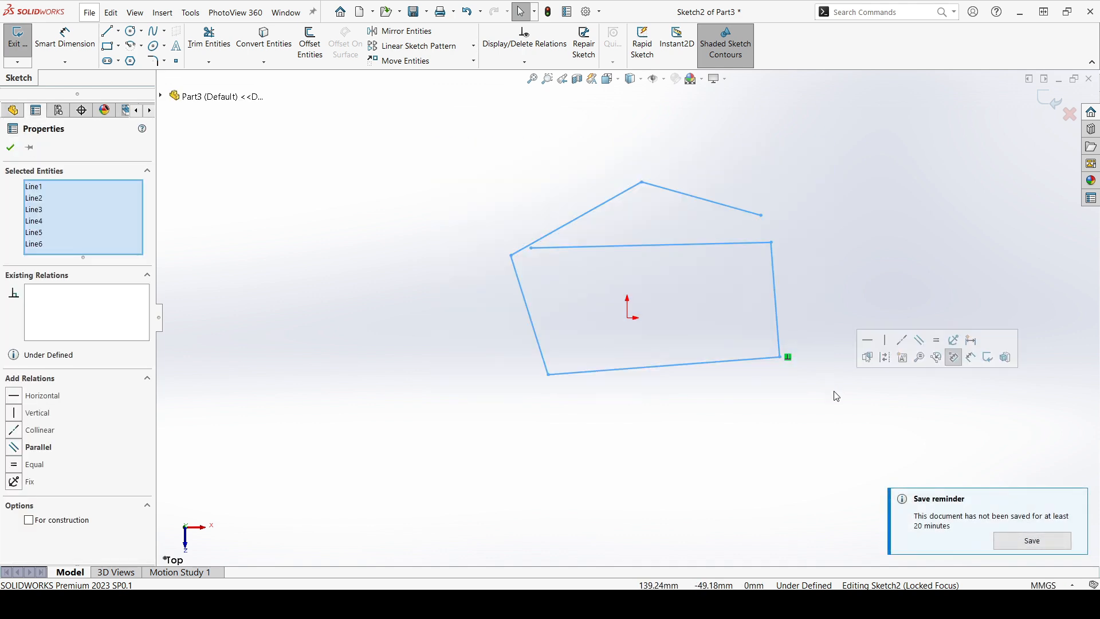
key("Delete")
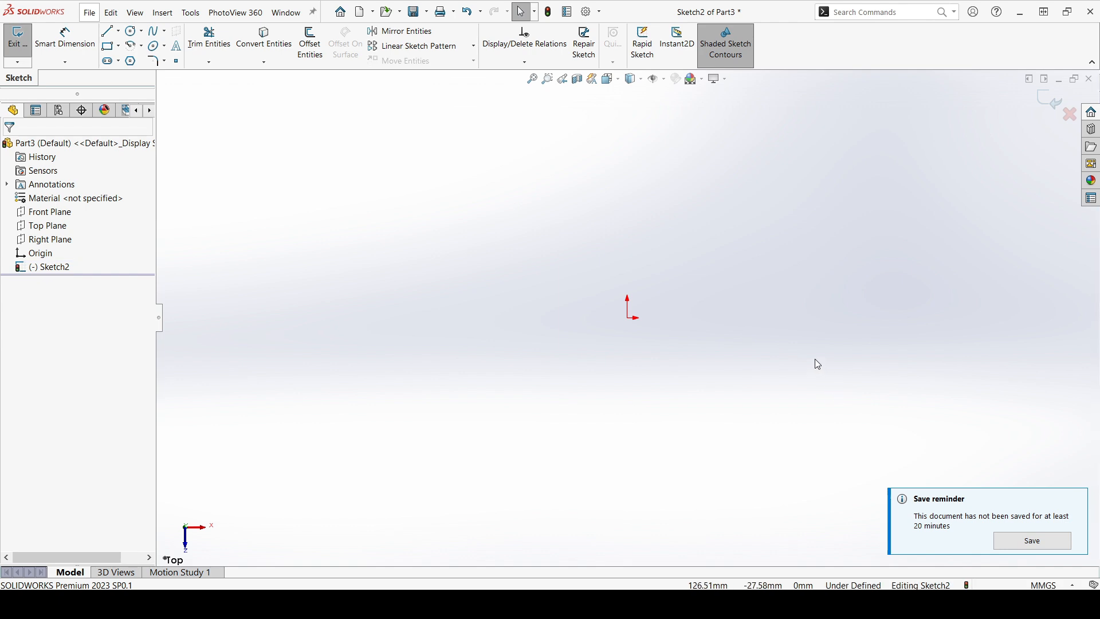
key("ctrl+z")
left_click(379, 90)
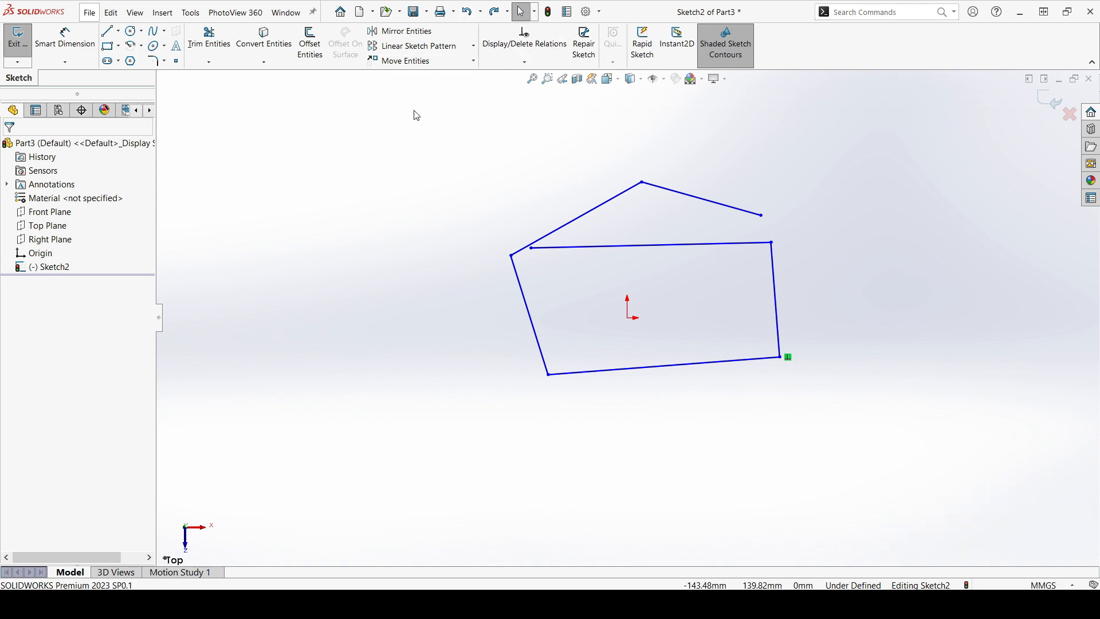
left_click_drag(413, 110, 835, 422)
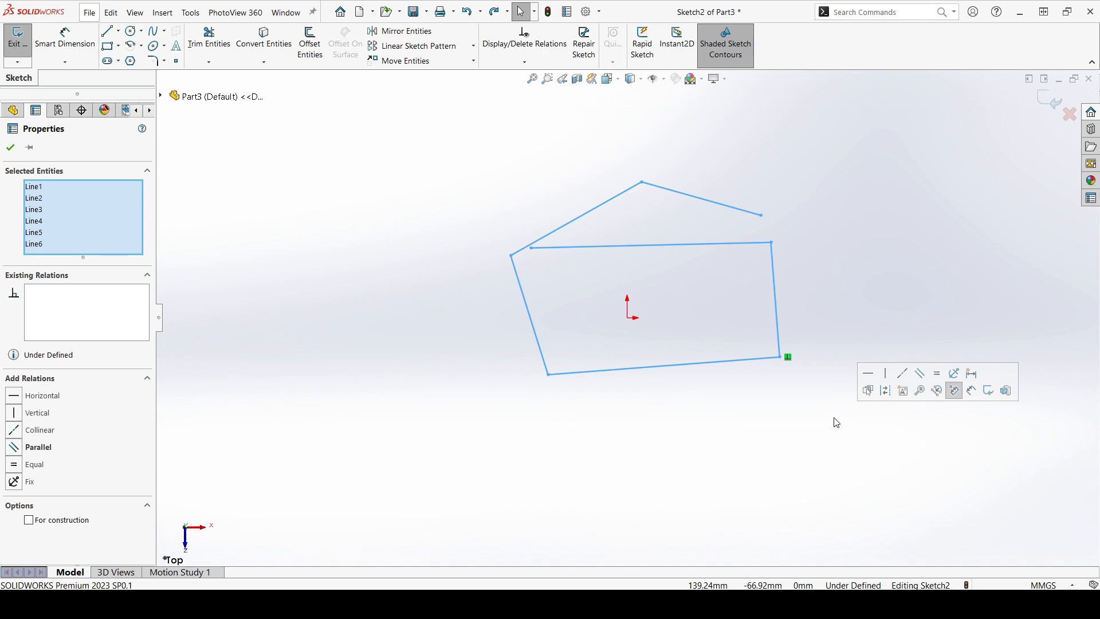
key("Delete")
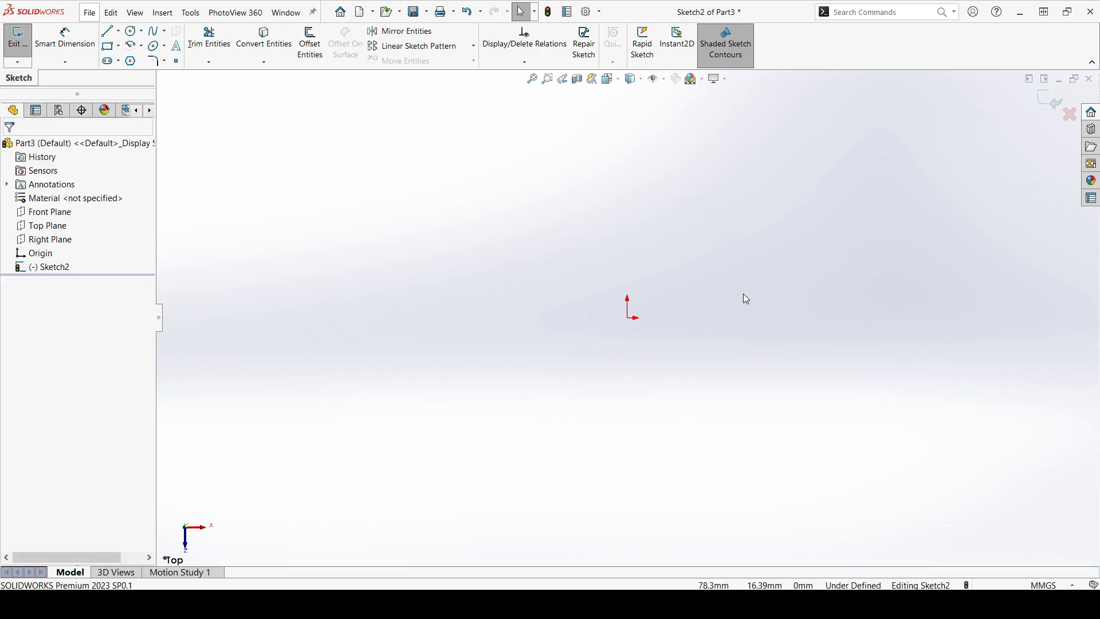
key("ctrl+z")
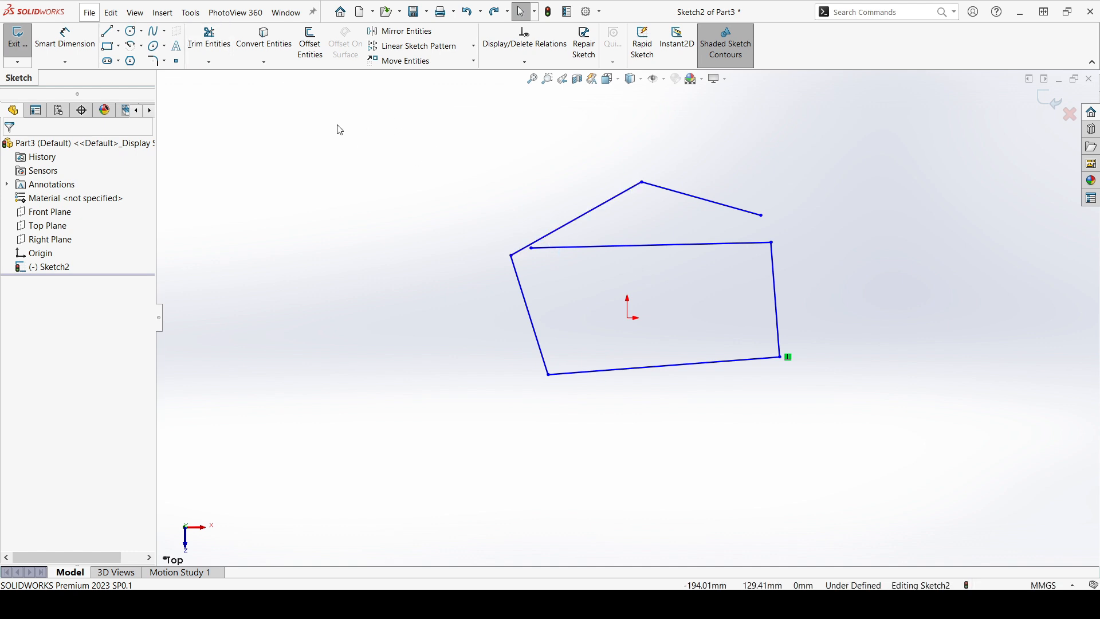
Window-select the upper-left sloping line by fully enclosing it and only partly enclosing its neighbours, and clear the selection.
mouse_move(338, 125)
left_mouse_down()
mouse_move(555, 272)
mouse_move(546, 276)
mouse_move(484, 203)
left_mouse_up()
scroll(593, 195, "down", 4)
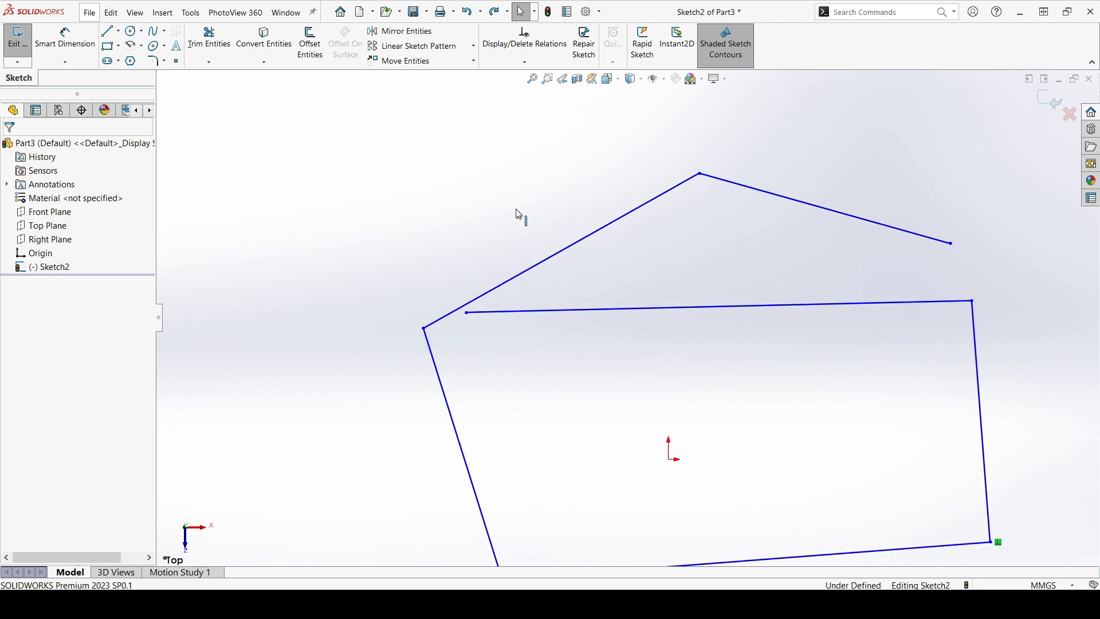
scroll(624, 225, "up", 2)
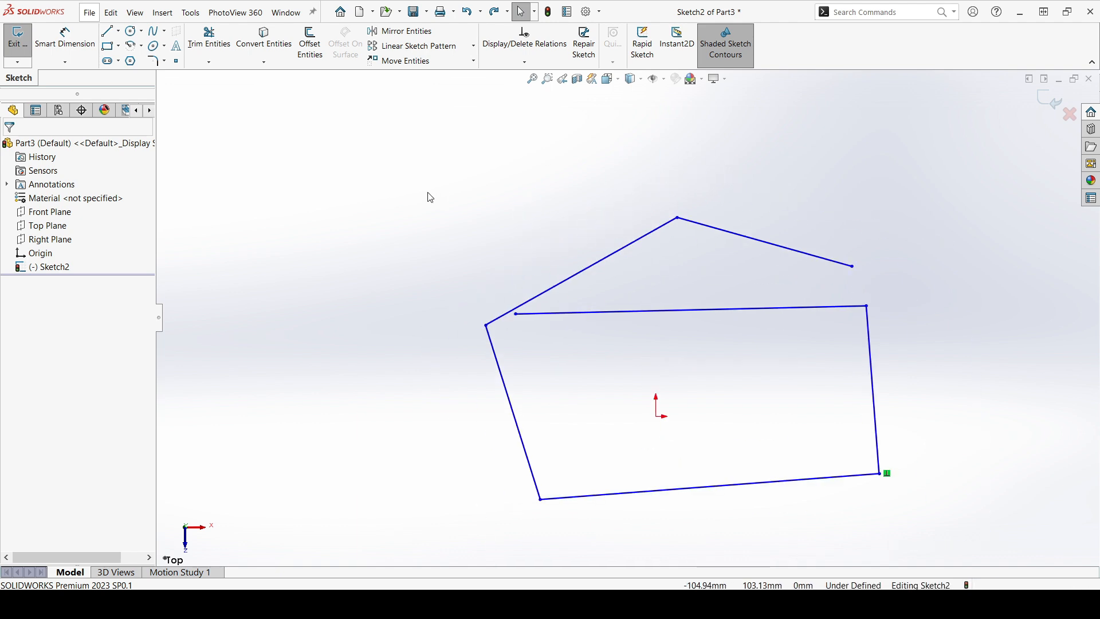
left_click(645, 243)
left_click(455, 229)
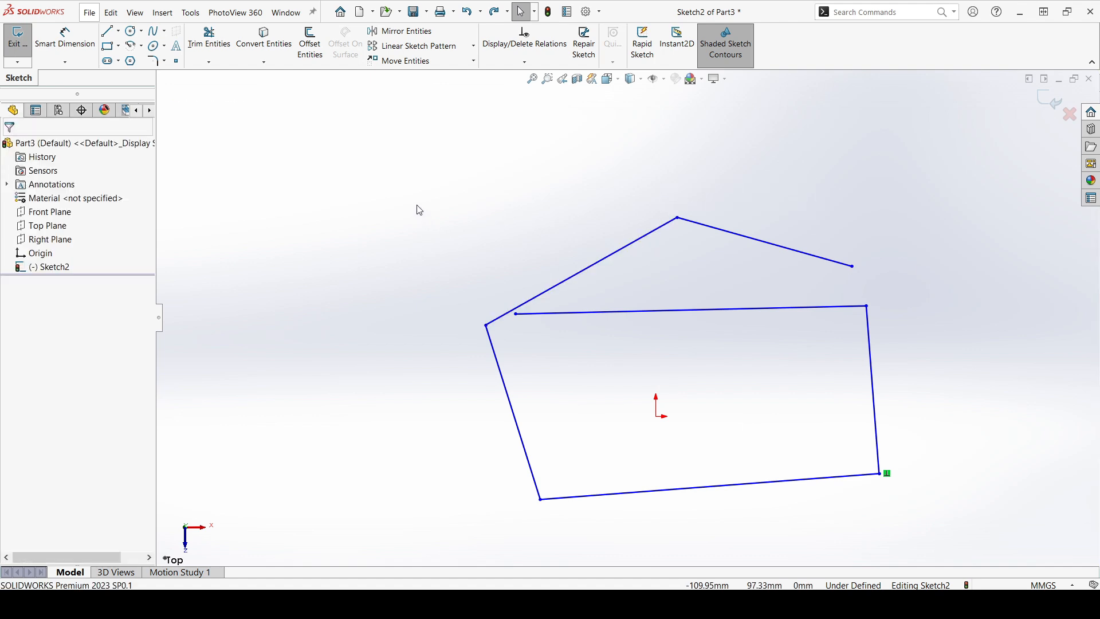
left_click_drag(416, 205, 607, 330)
left_click_drag(440, 155, 689, 329)
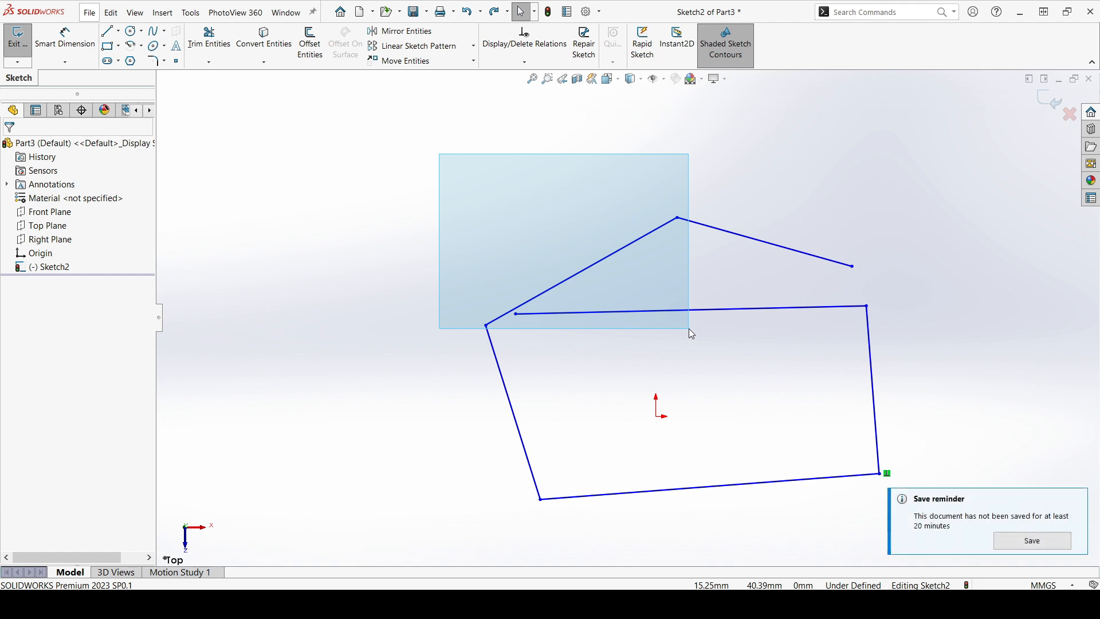
left_click_drag(689, 329, 689, 326)
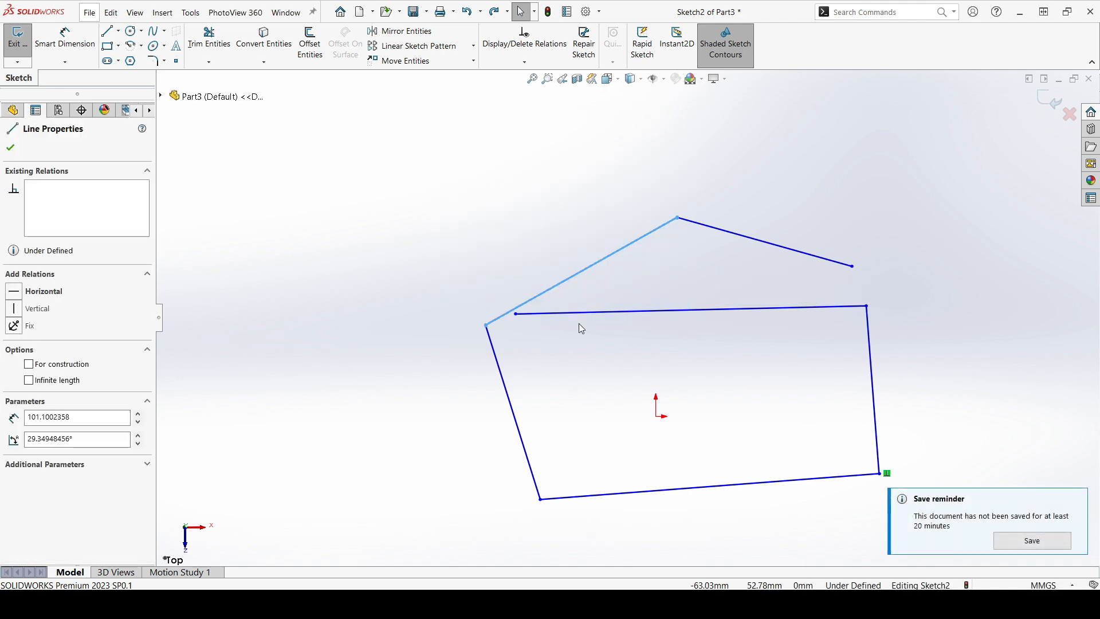
left_click(538, 189)
Crossing-select the two upper sloping lines by touching them near their shared peak, and clear the selection.
scroll(598, 247, "up", 2)
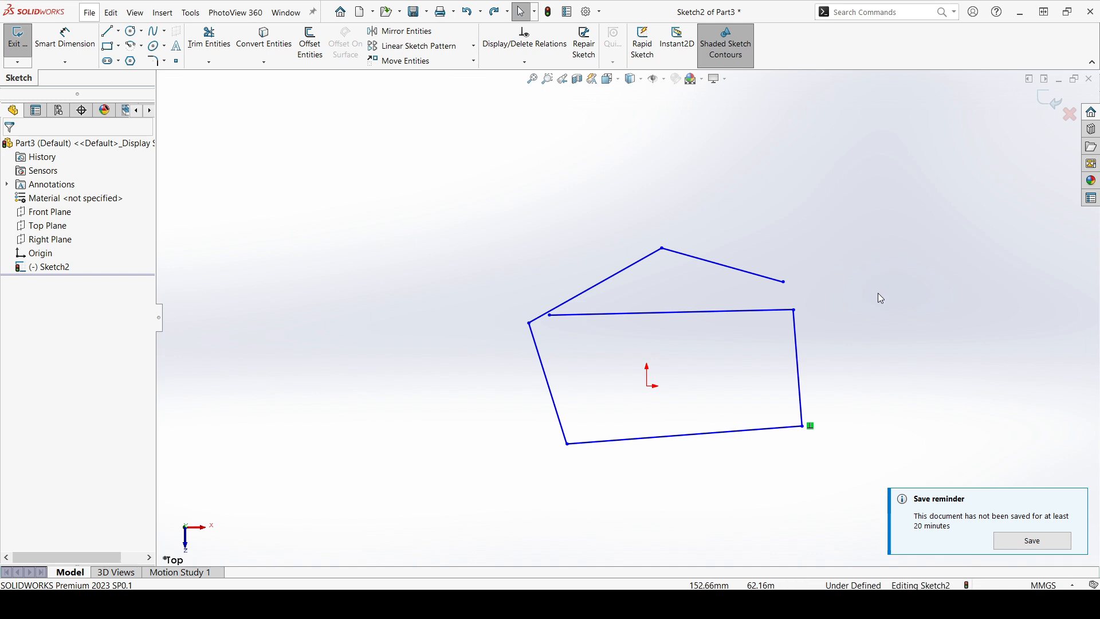
mouse_move(893, 307)
left_mouse_down()
mouse_move(798, 235)
mouse_move(837, 263)
mouse_move(798, 216)
mouse_move(881, 299)
left_mouse_up()
left_click_drag(930, 326, 816, 218)
mouse_move(896, 275)
left_mouse_down()
mouse_move(811, 204)
mouse_move(791, 221)
left_mouse_up()
scroll(681, 291, "down", 2)
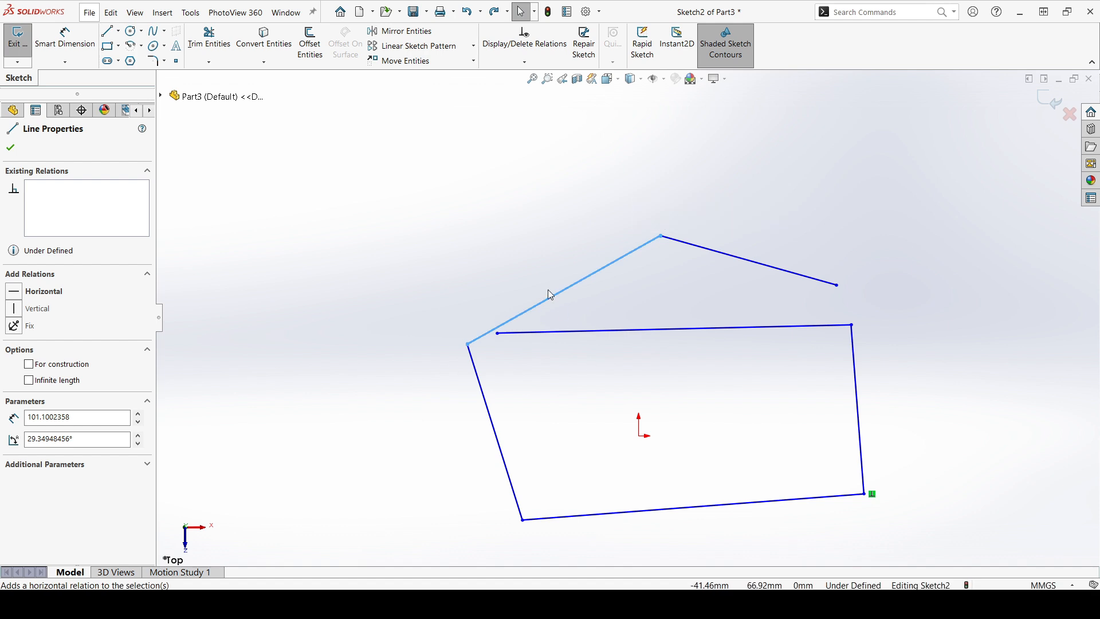
left_click(671, 262)
scroll(664, 262, "down", 3)
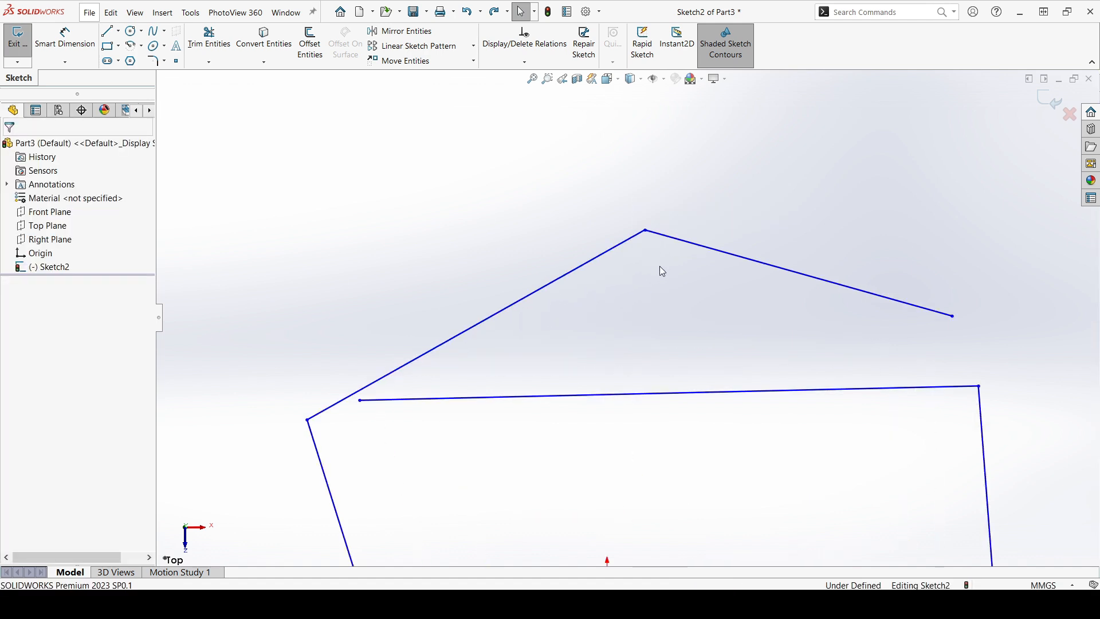
left_click_drag(635, 226, 632, 223)
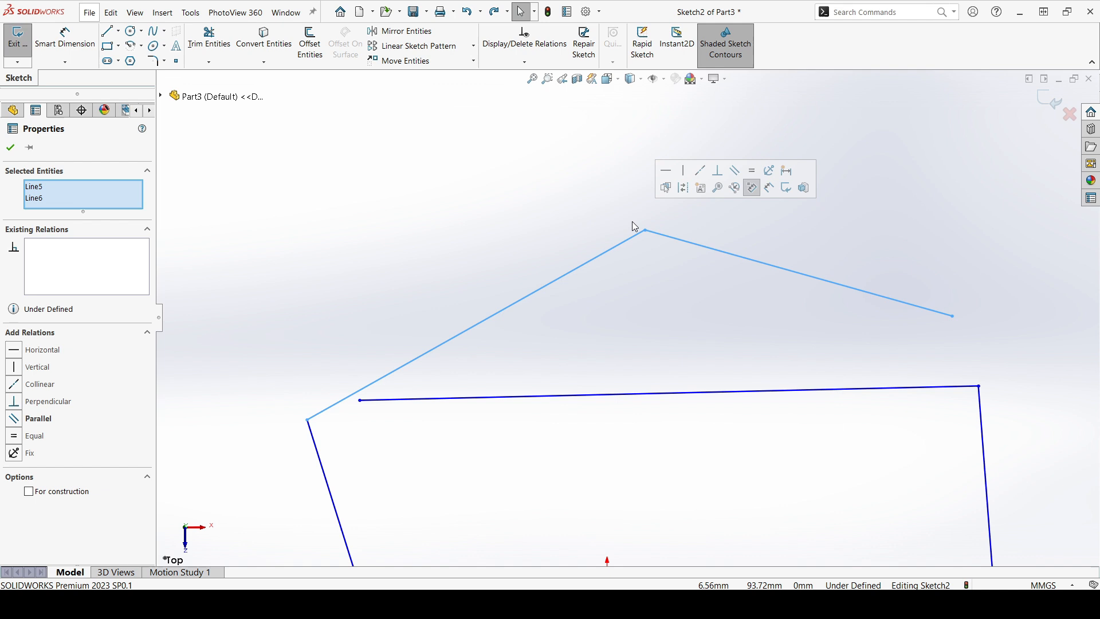
left_click(579, 196)
Select all six sketch lines at once and delete them from the sketch.
scroll(626, 258, "up", 5)
left_click_drag(483, 259, 801, 463)
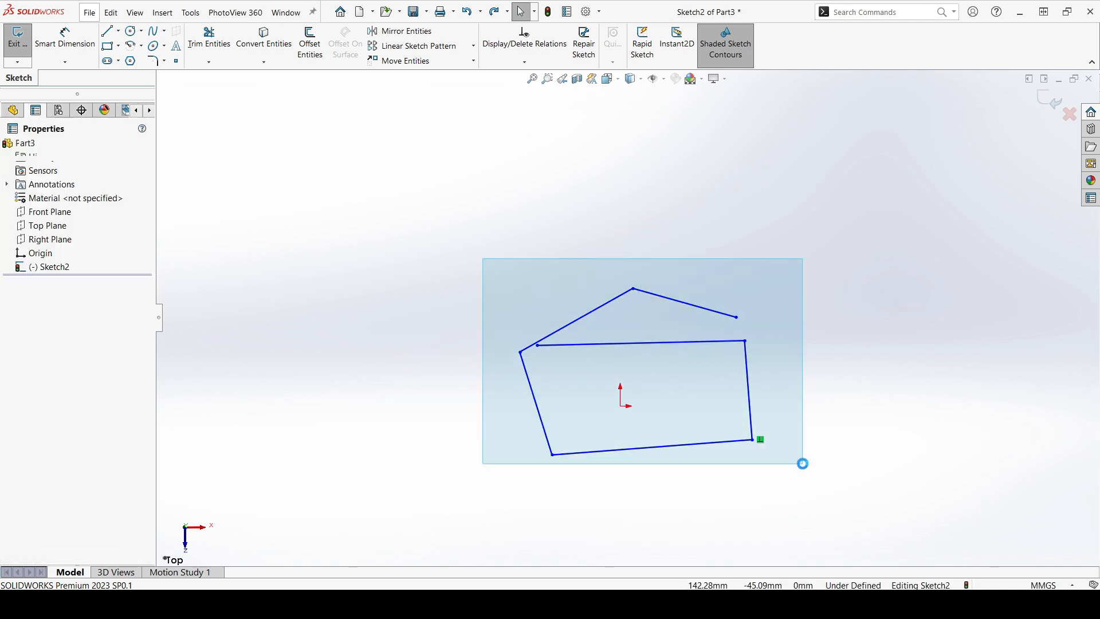
key("Delete")
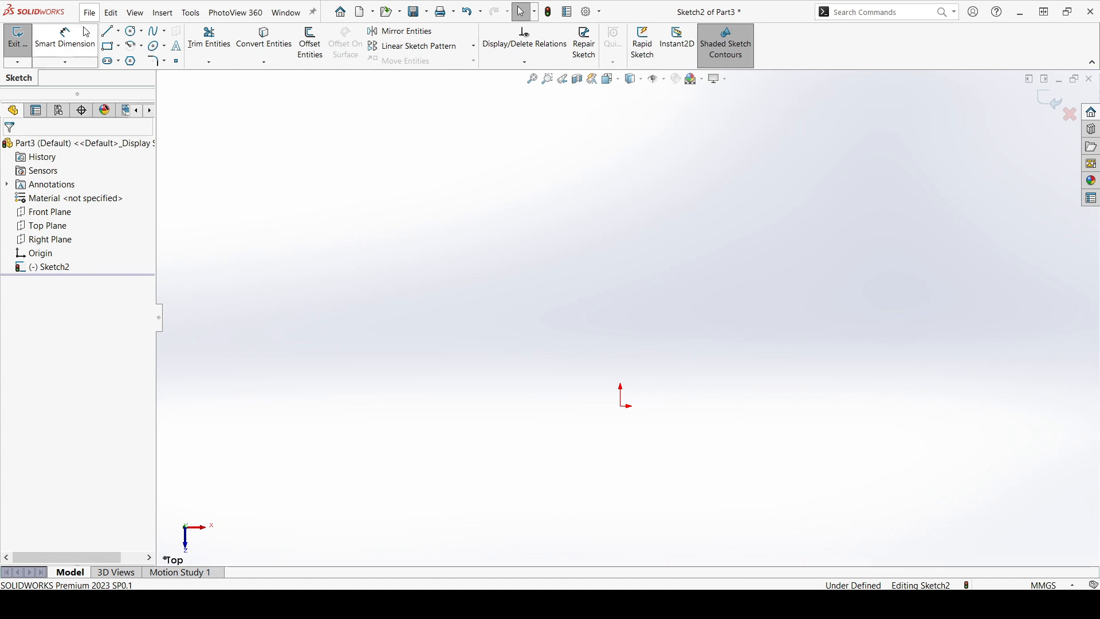
Sketch a corner rectangle above the origin, starting at about (-104, 110) mm, and delete the whole rectangle.
left_click(109, 49)
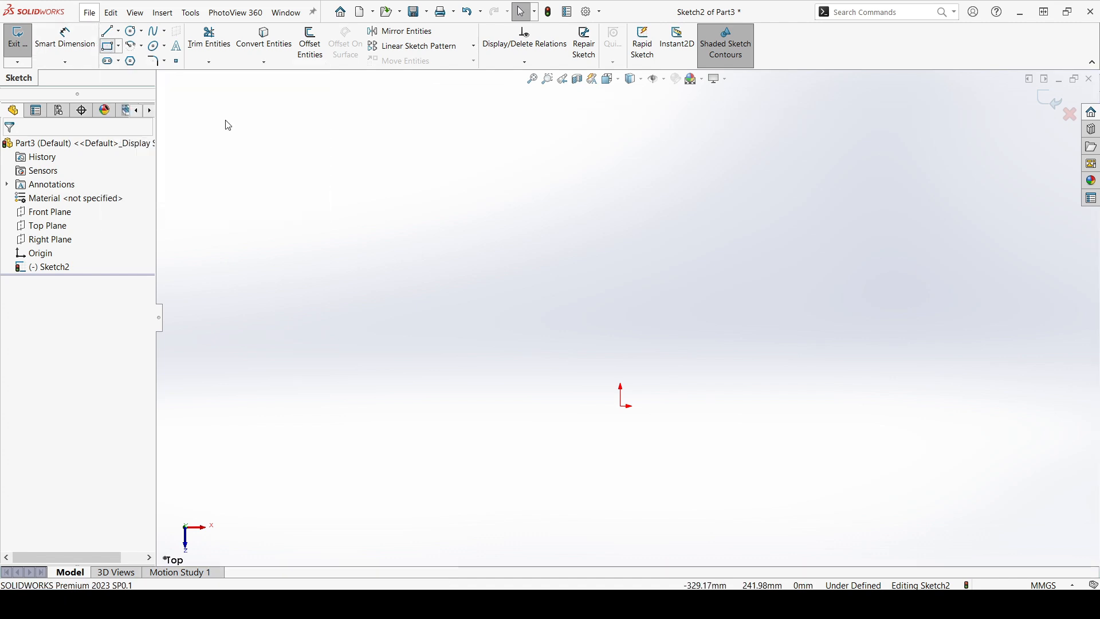
left_click(486, 265)
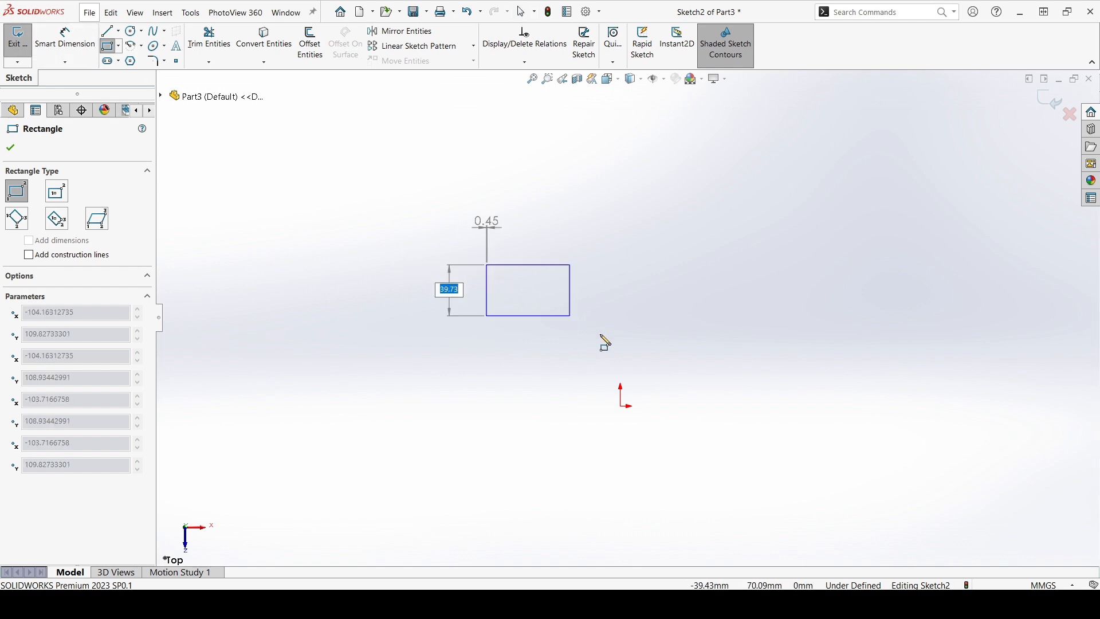
left_click(639, 351)
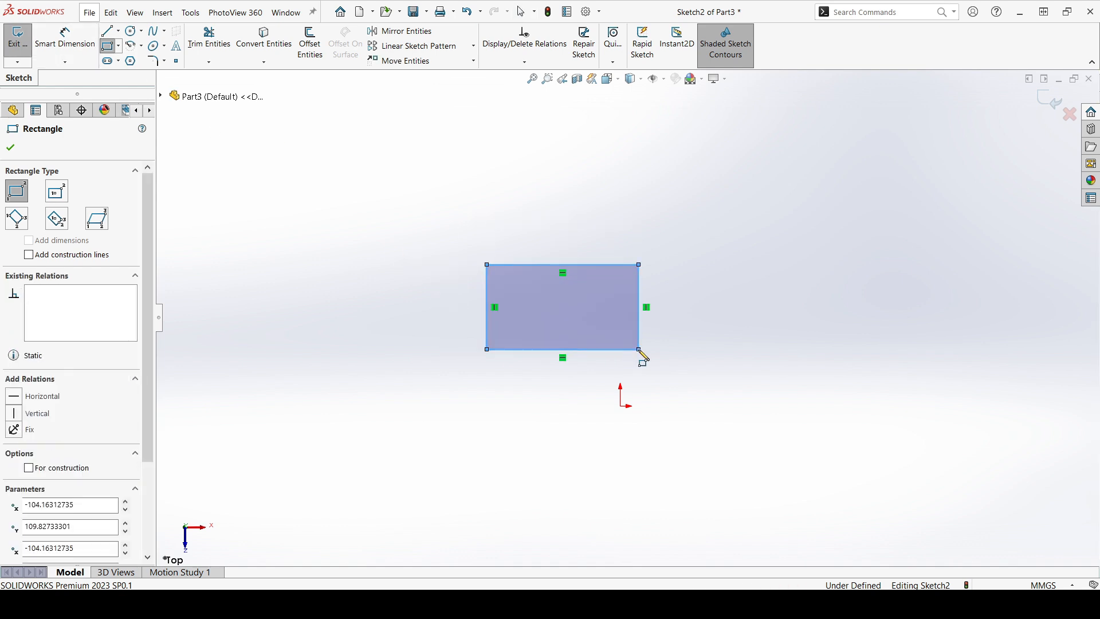
key("Escape")
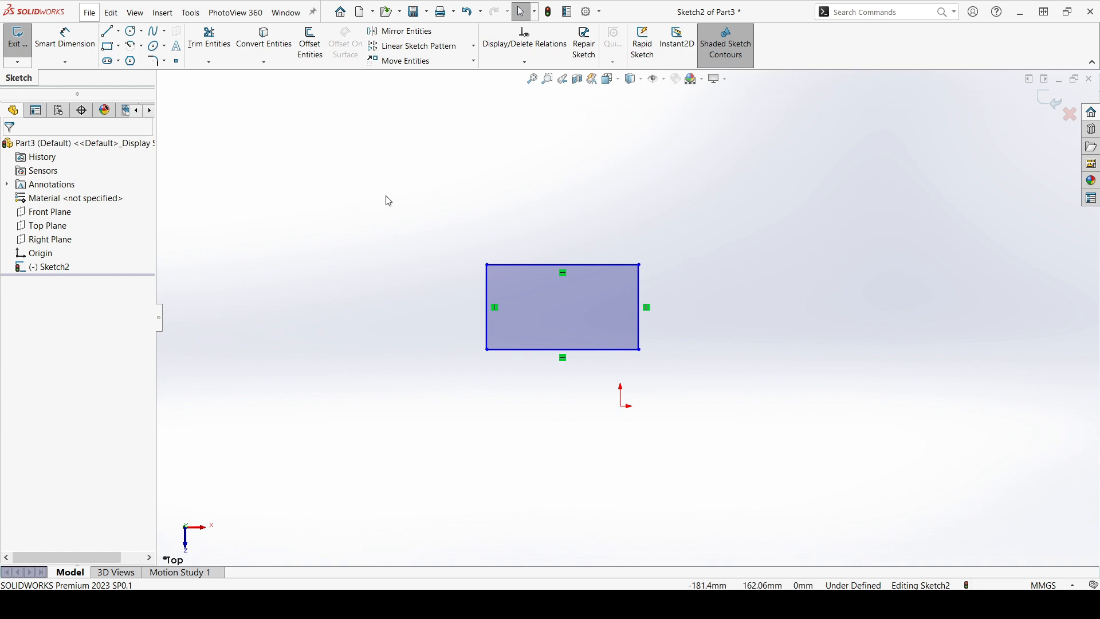
mouse_move(385, 195)
left_mouse_down()
mouse_move(791, 447)
mouse_move(781, 420)
left_mouse_up()
key("Delete")
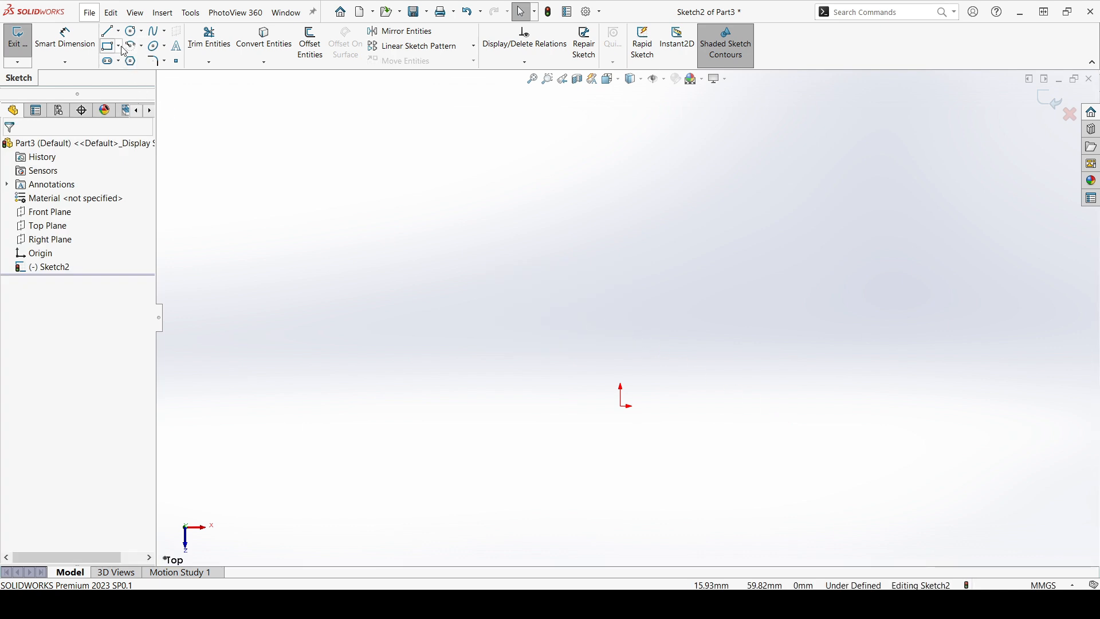
Sketch a circle centred at about (-57, 30) mm beside the origin and delete it.
left_click(132, 32)
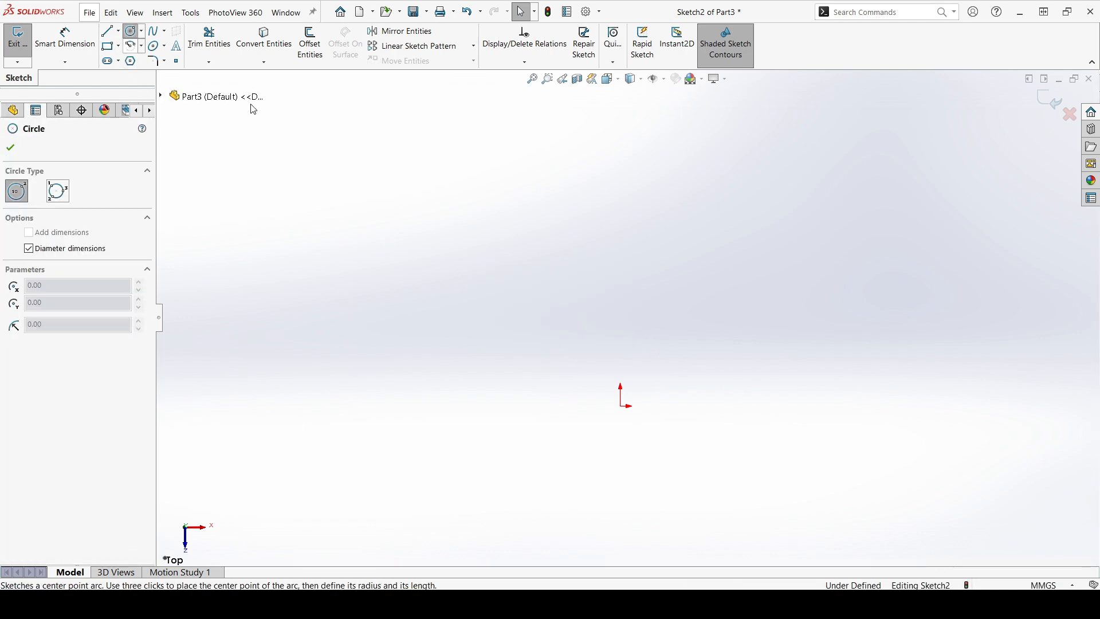
mouse_move(594, 322)
left_mouse_down()
mouse_move(579, 286)
mouse_move(686, 291)
mouse_move(716, 395)
mouse_move(454, 327)
mouse_move(715, 215)
mouse_move(645, 457)
mouse_move(548, 368)
left_mouse_up()
key("Escape")
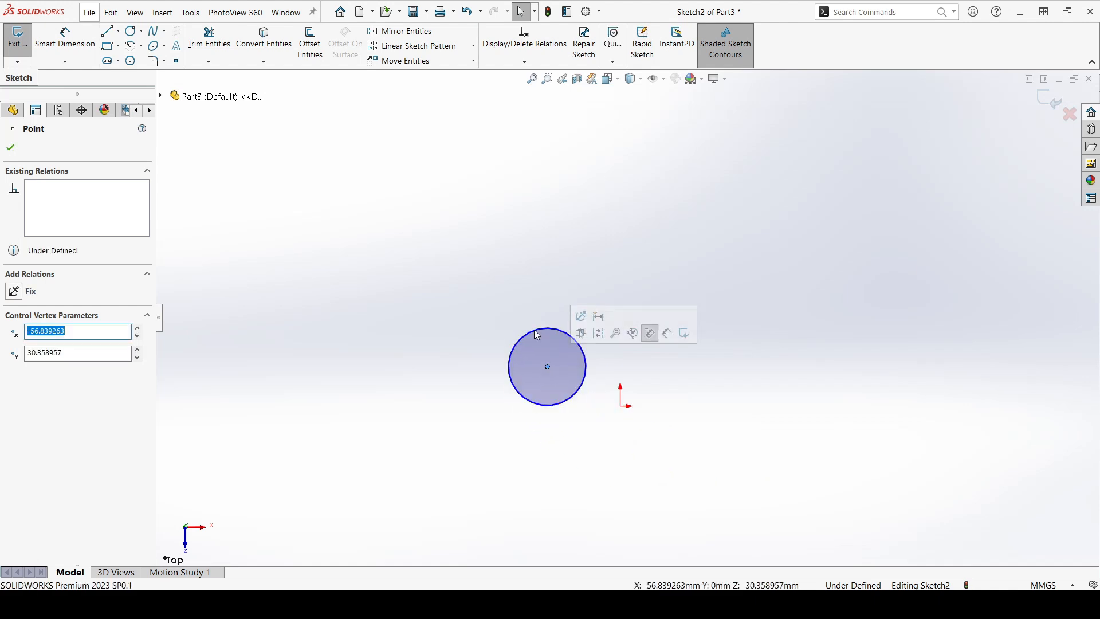
left_click(539, 337)
key("Delete")
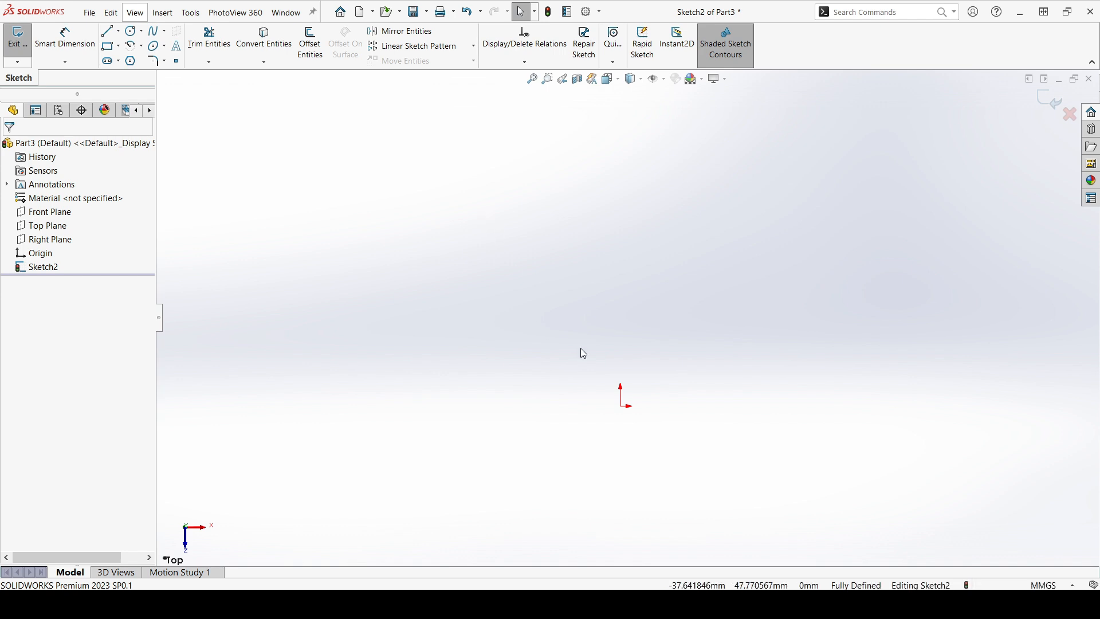
Sketch a circle with a radius of about 31 mm, centred at about (-62, 91) mm above and left of the origin.
middle_click_drag(631, 411, 628, 388, "ctrl")
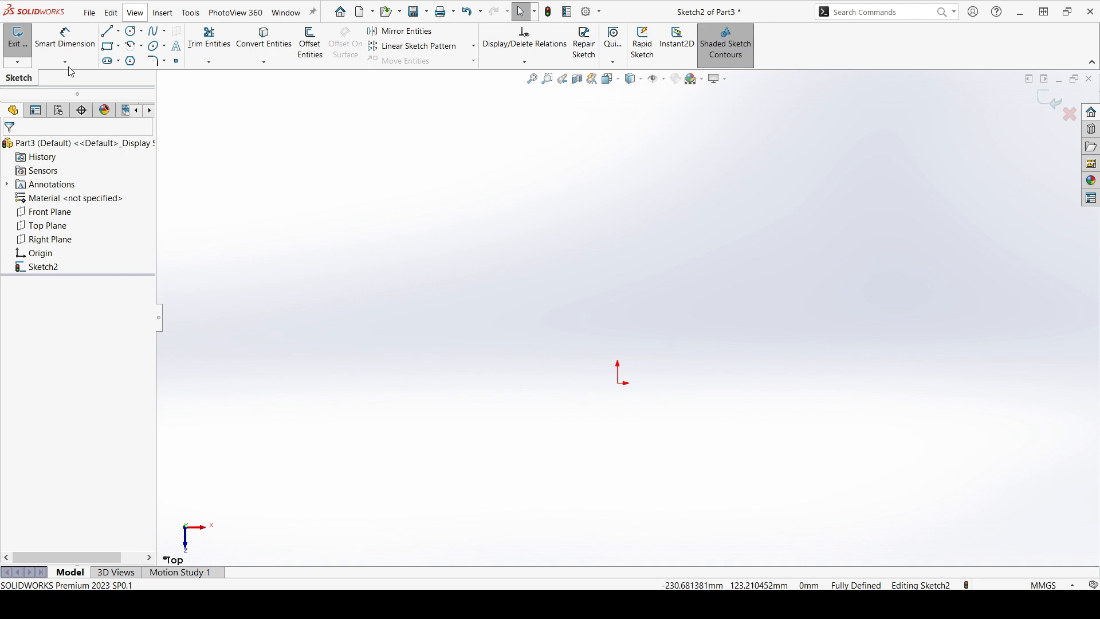
left_click(131, 31)
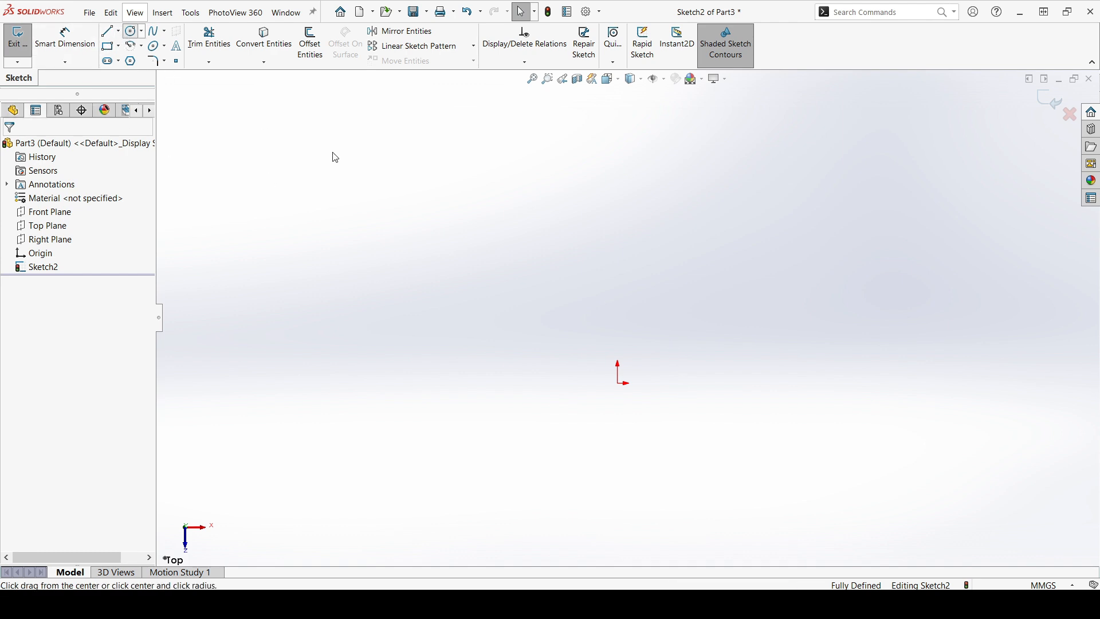
left_click(501, 214)
left_click(554, 235)
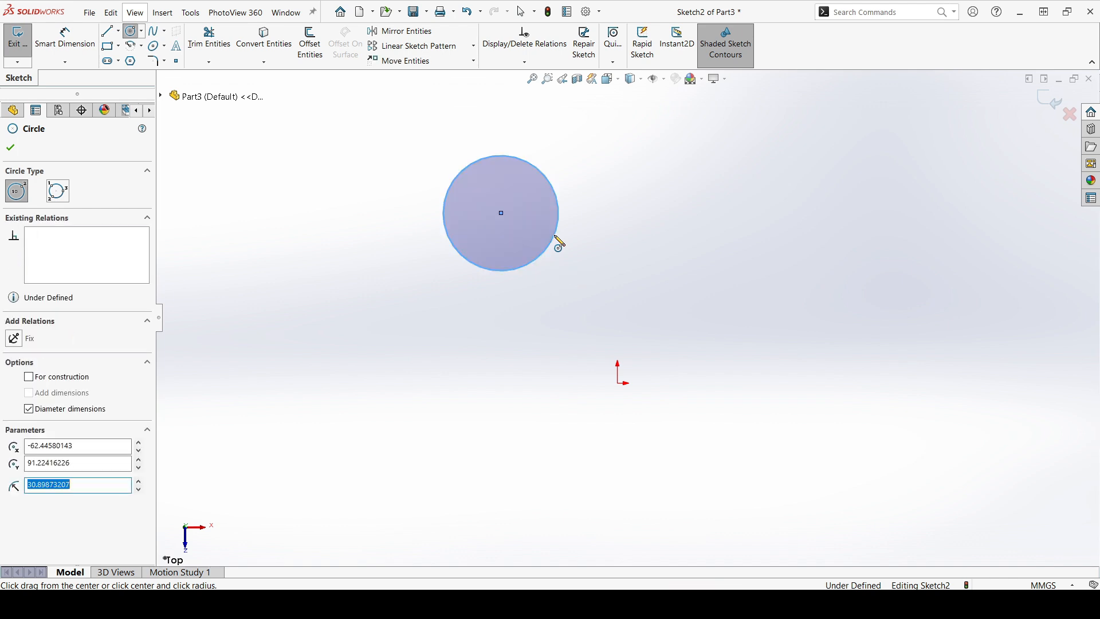
key("Escape")
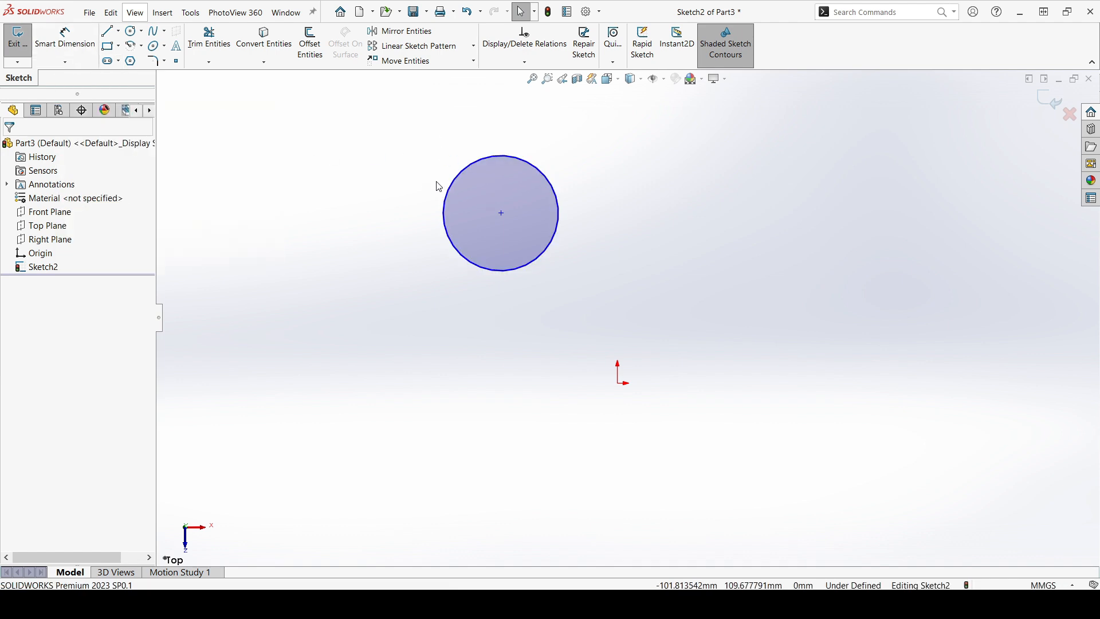
Check the circle's radius in its properties and deselect the circle.
left_click(465, 166)
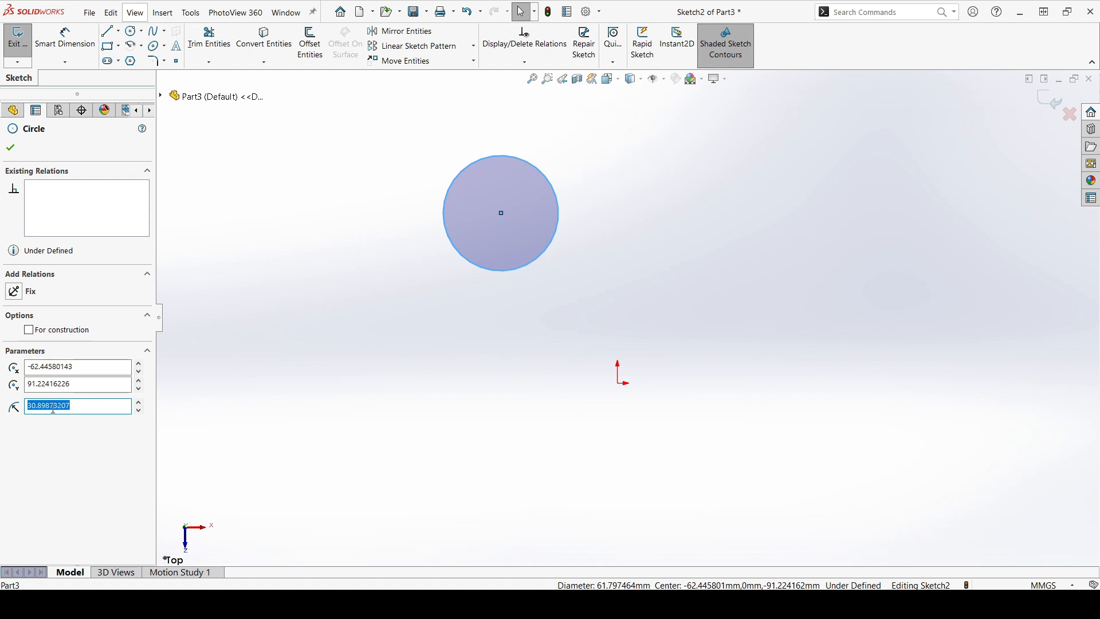
left_click(90, 407)
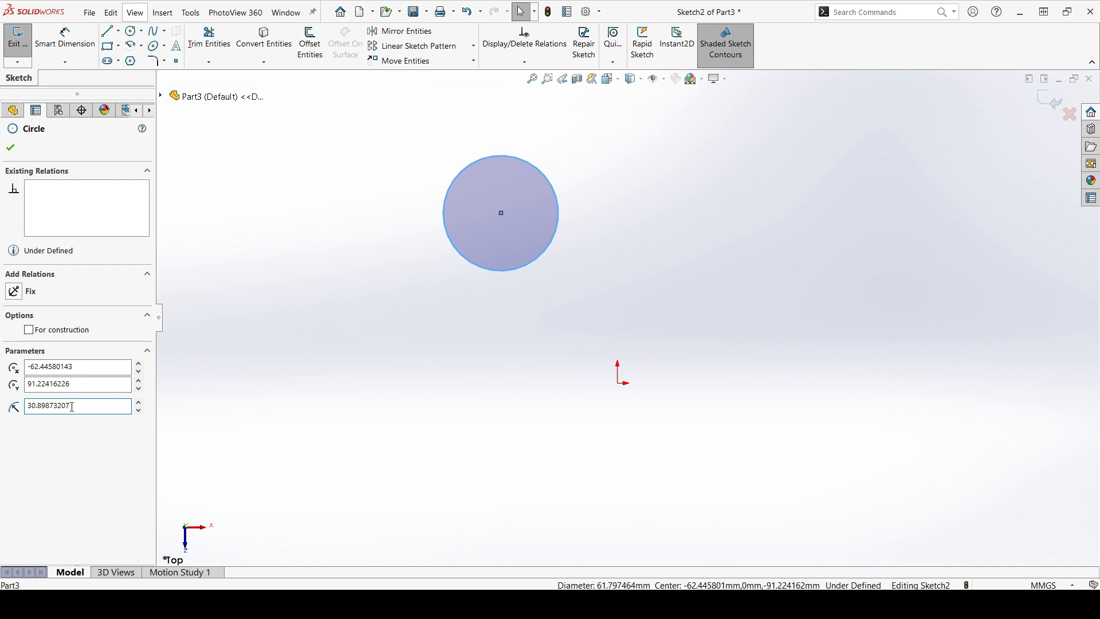
left_click(221, 361)
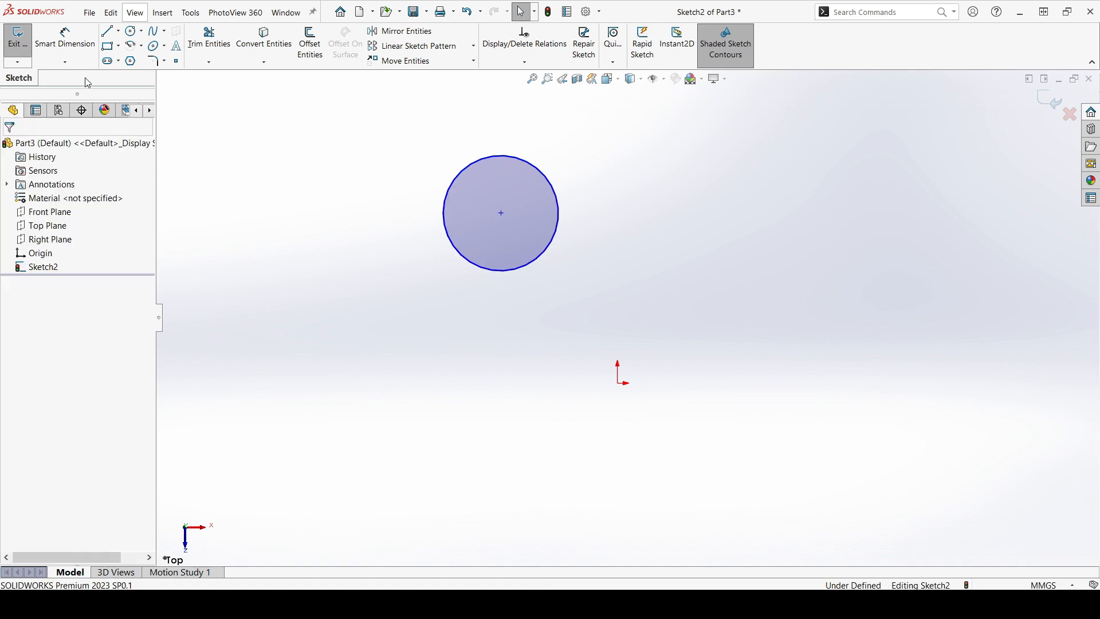
Dimension the circle's diameter with Smart Dimension and set it to 60 mm.
left_click(65, 44)
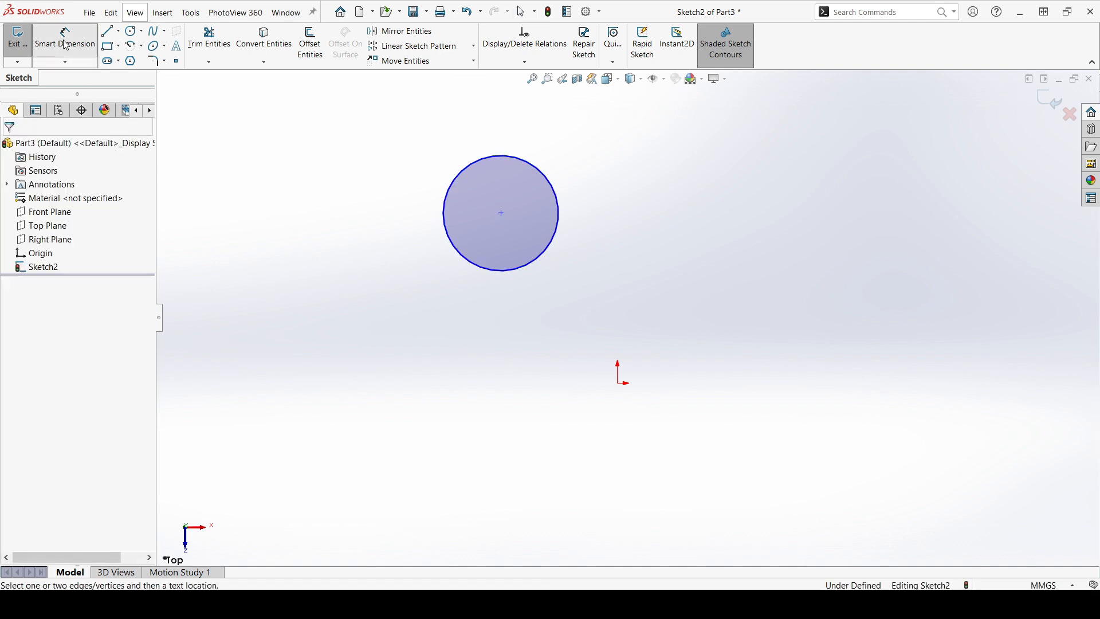
left_click(530, 167)
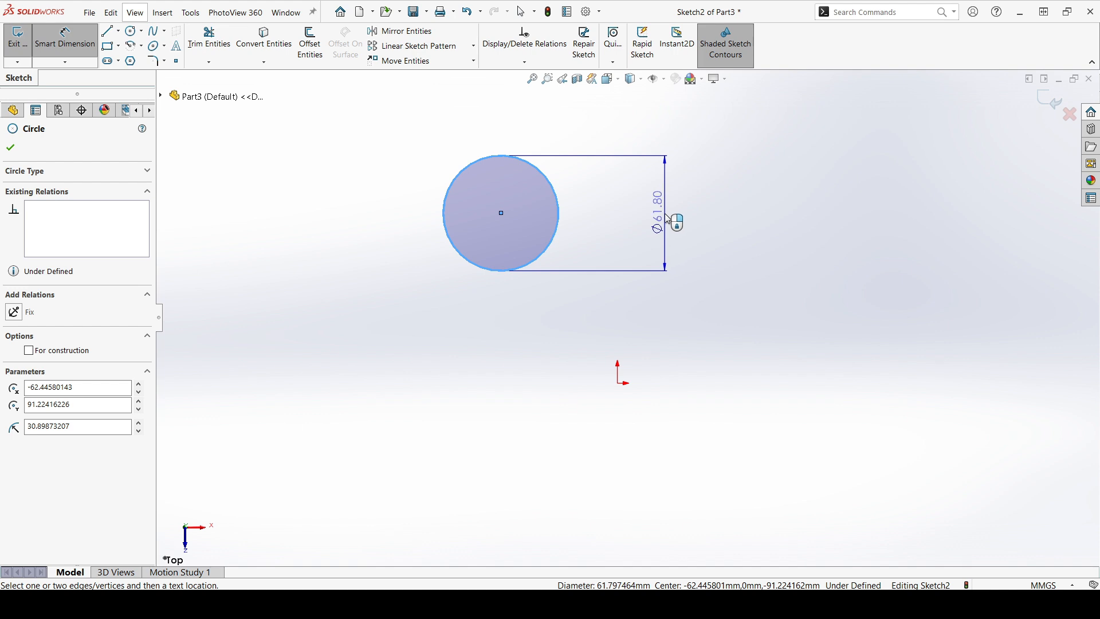
left_click(667, 219)
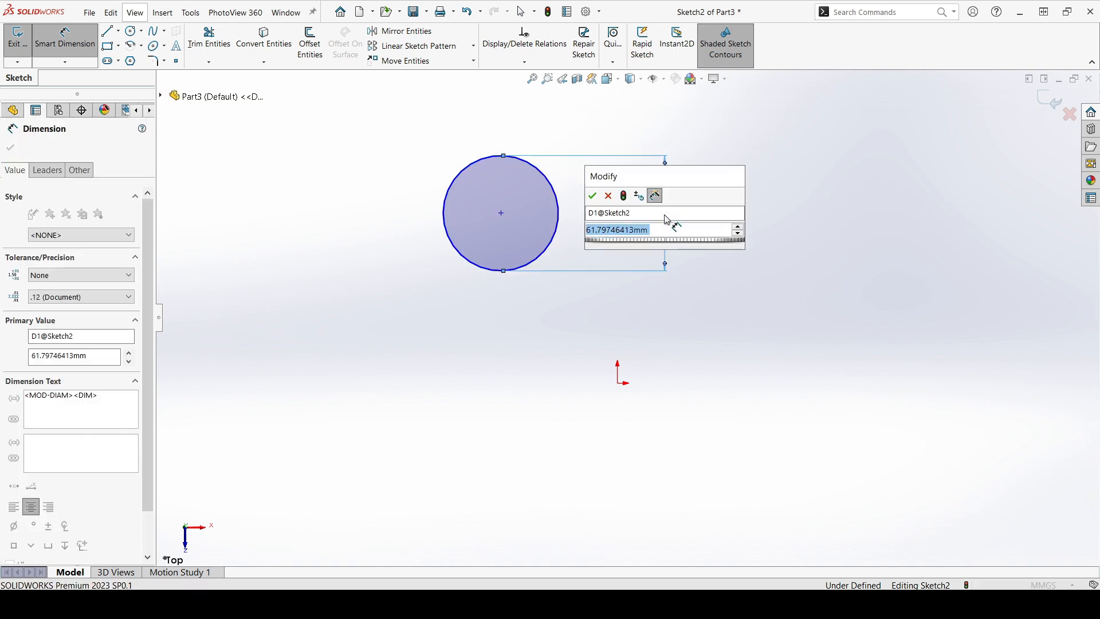
type("60")
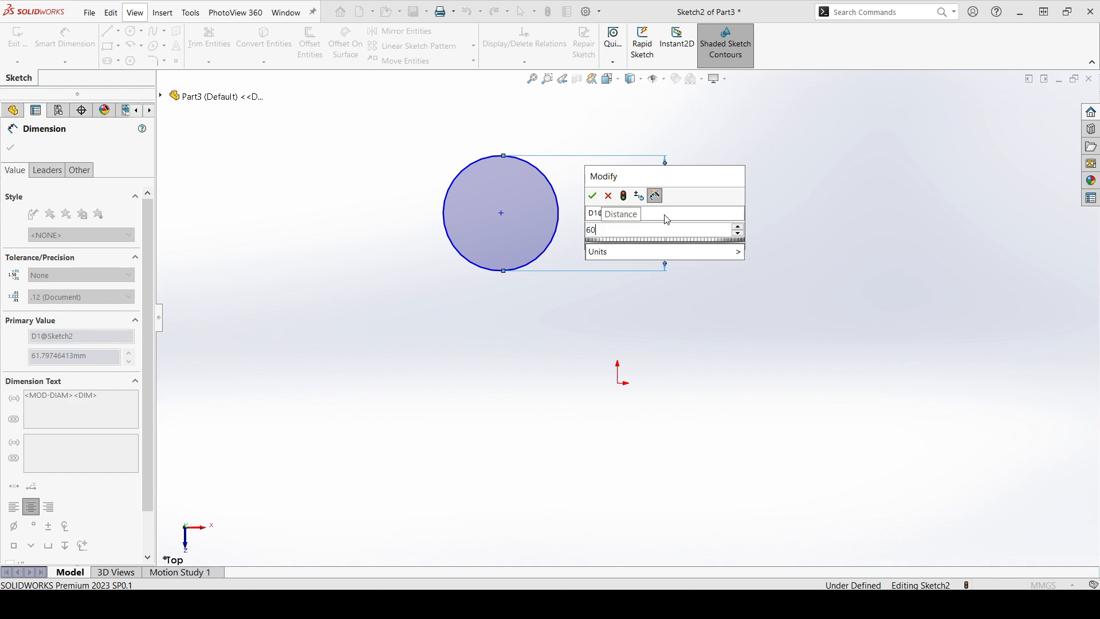
key("Return")
key("Escape")
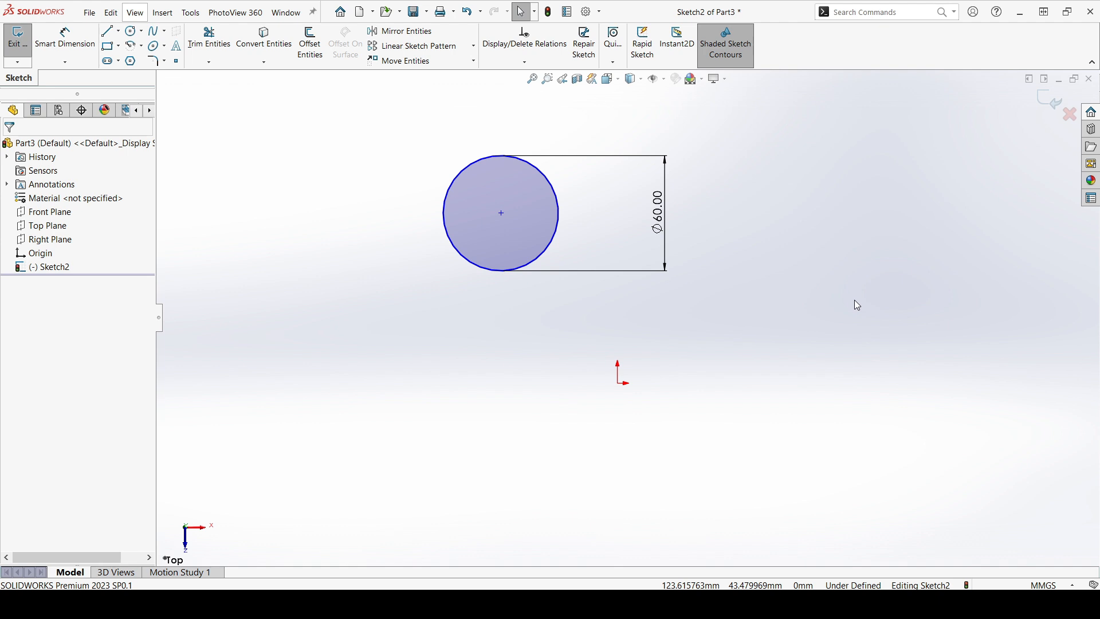
left_click_drag(645, 409, 582, 352)
left_click_drag(578, 353, 660, 404)
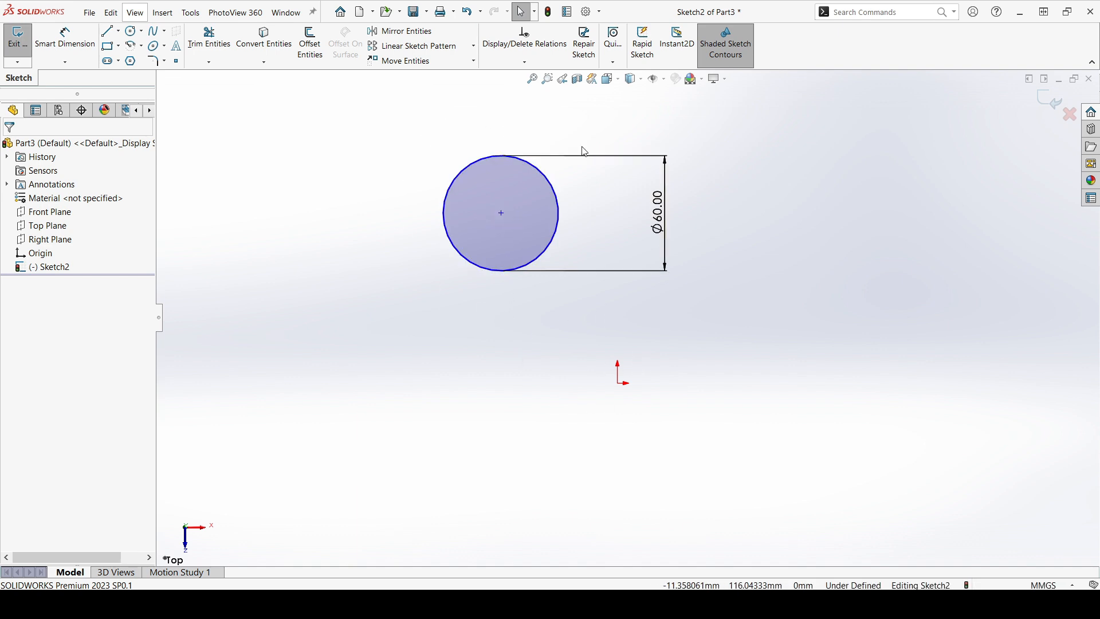
Dimension the vertical distance from the circle's centre to the origin and set it to 80 mm.
left_click(54, 46)
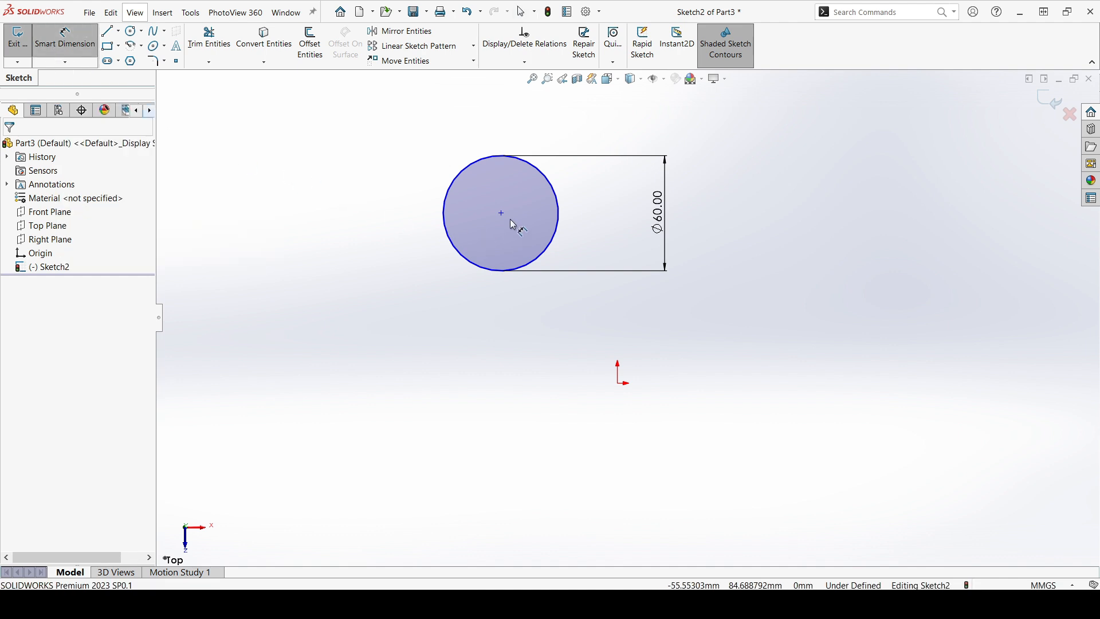
left_click(502, 214)
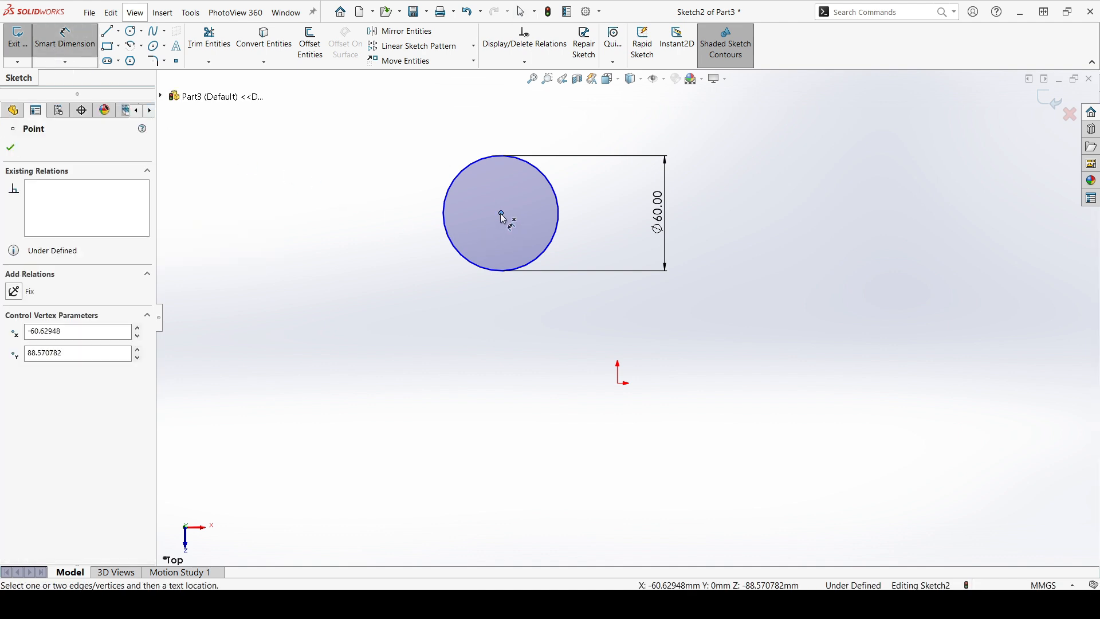
left_click(619, 383)
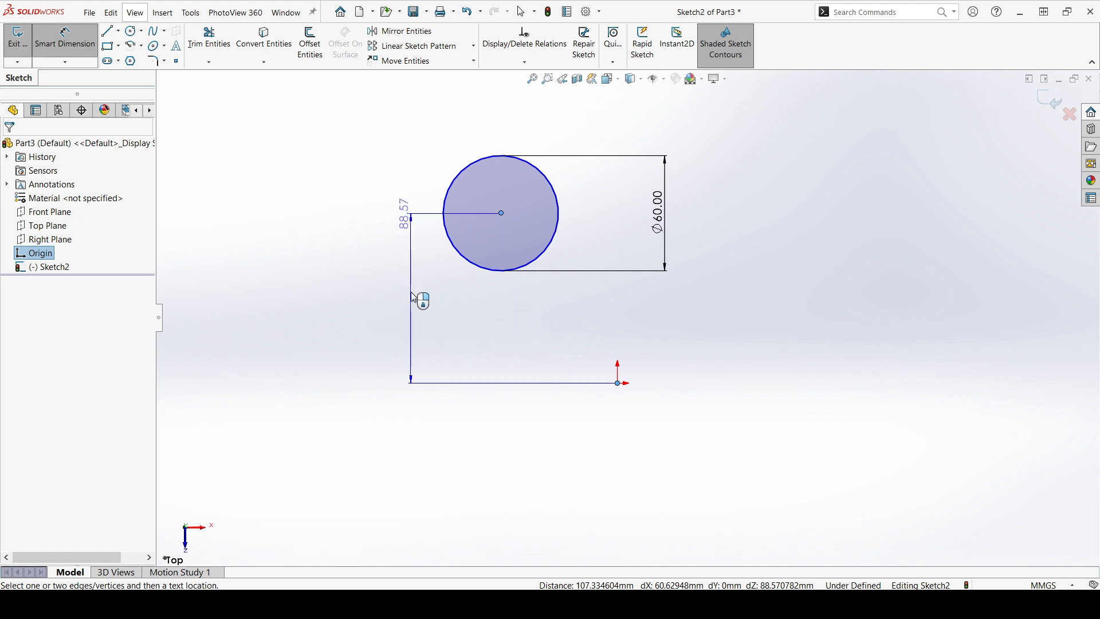
left_click(414, 297)
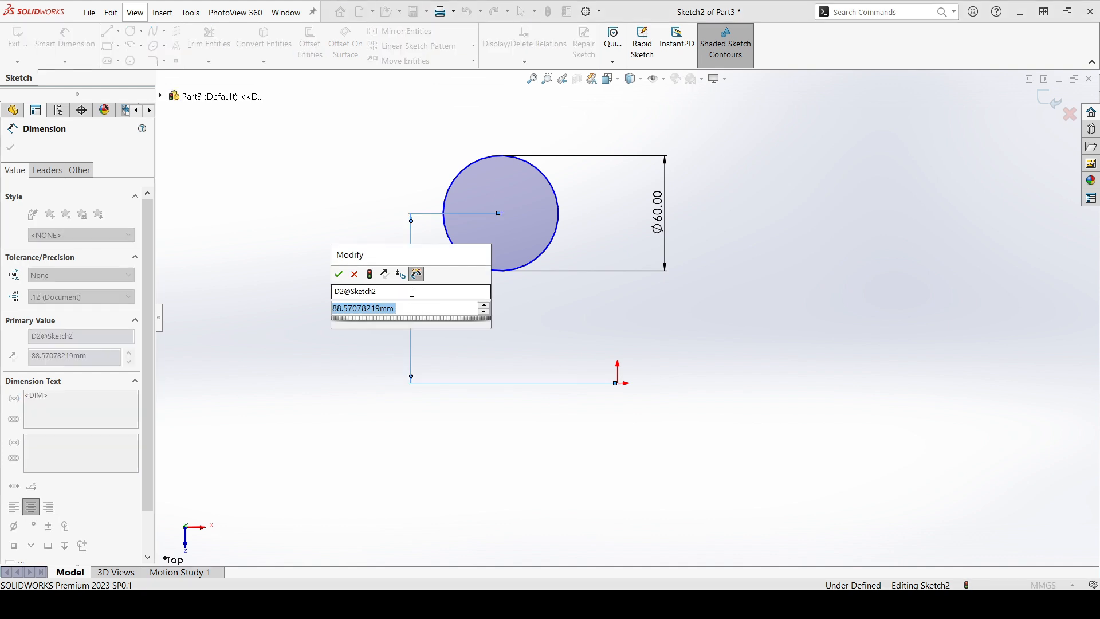
type("80")
key("Return")
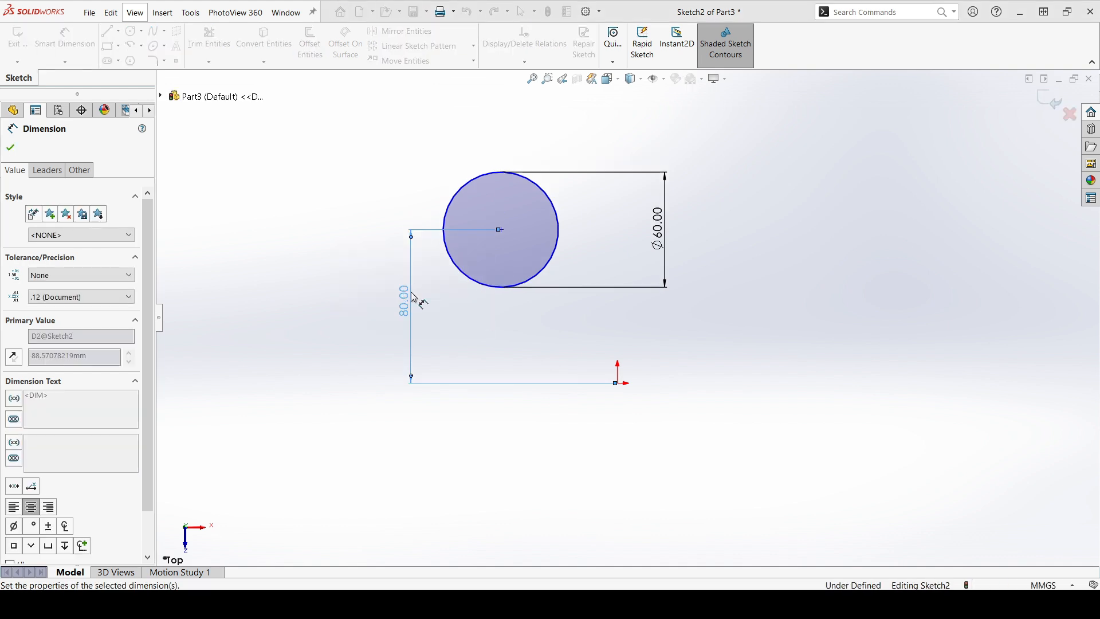
Dimension the horizontal distance from the circle's centre to the origin above the circle and set it to 60 mm.
left_click(502, 230)
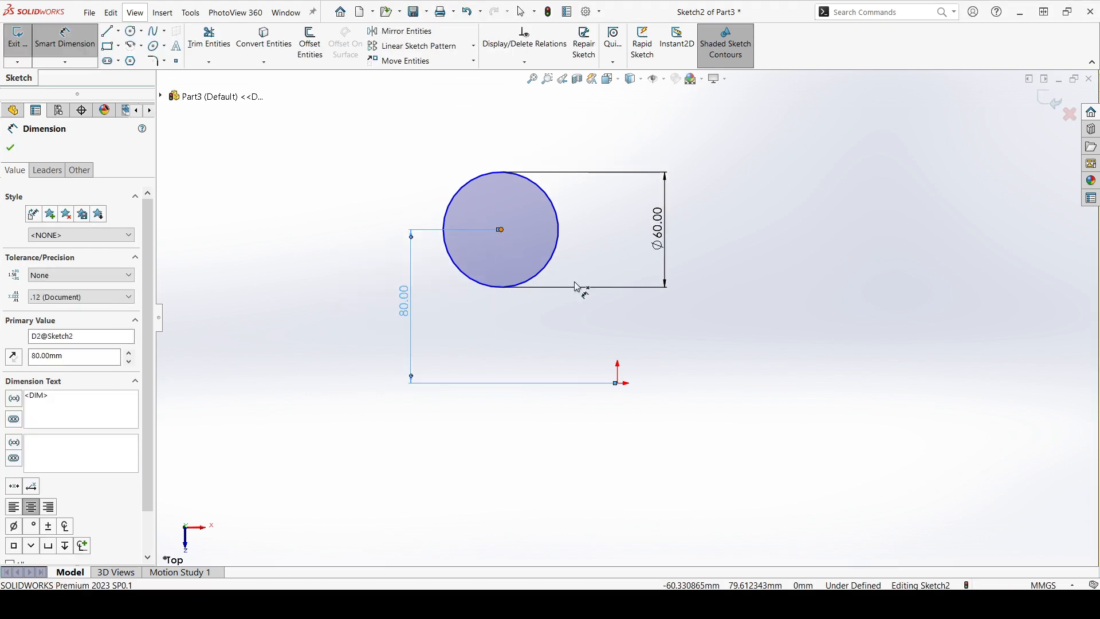
left_click(620, 387)
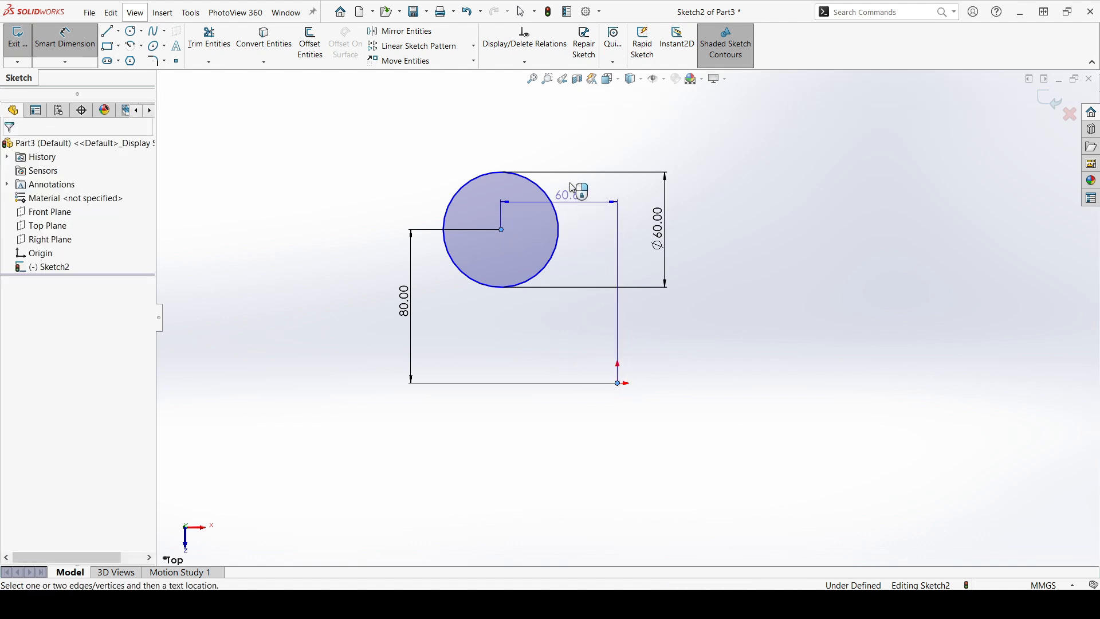
left_click(569, 139)
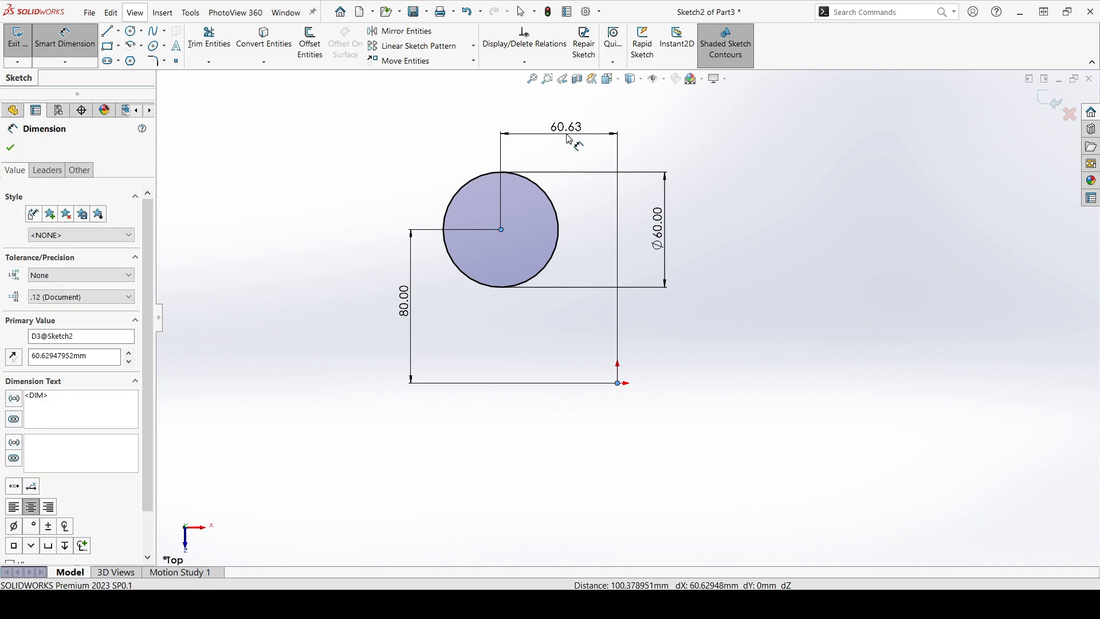
type("60")
key("Return")
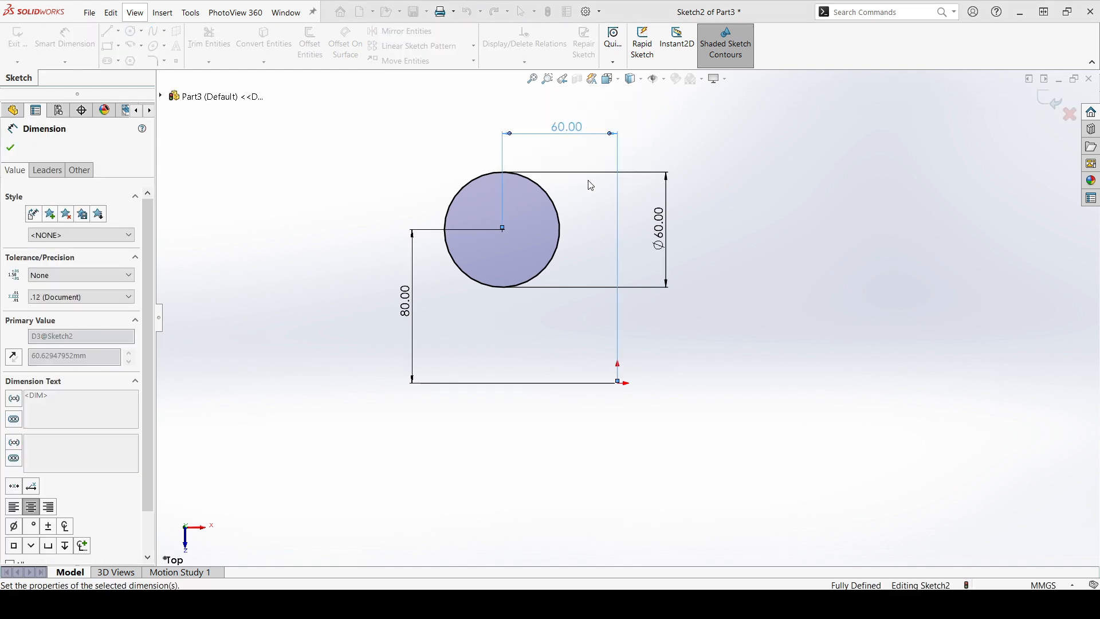
key("Escape")
Undo the last value change of the horizontal distance and delete that dimension.
mouse_move(370, 104)
left_mouse_down()
mouse_move(754, 405)
mouse_move(376, 108)
left_mouse_up()
scroll(572, 211, "down", 2)
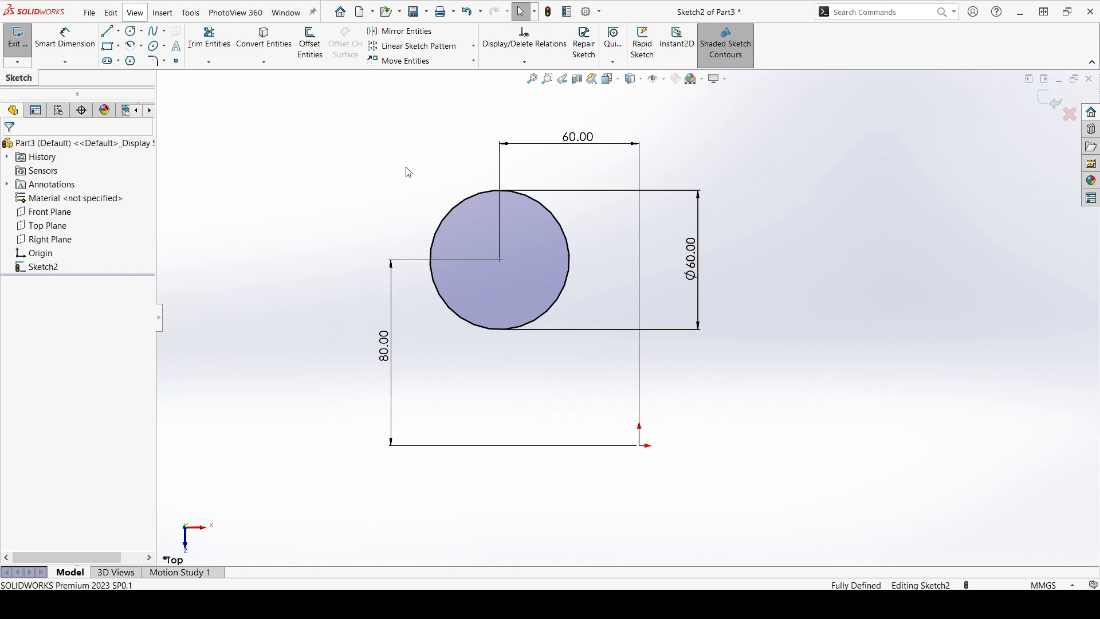
key("ctrl+z")
left_click_drag(564, 150, 565, 127)
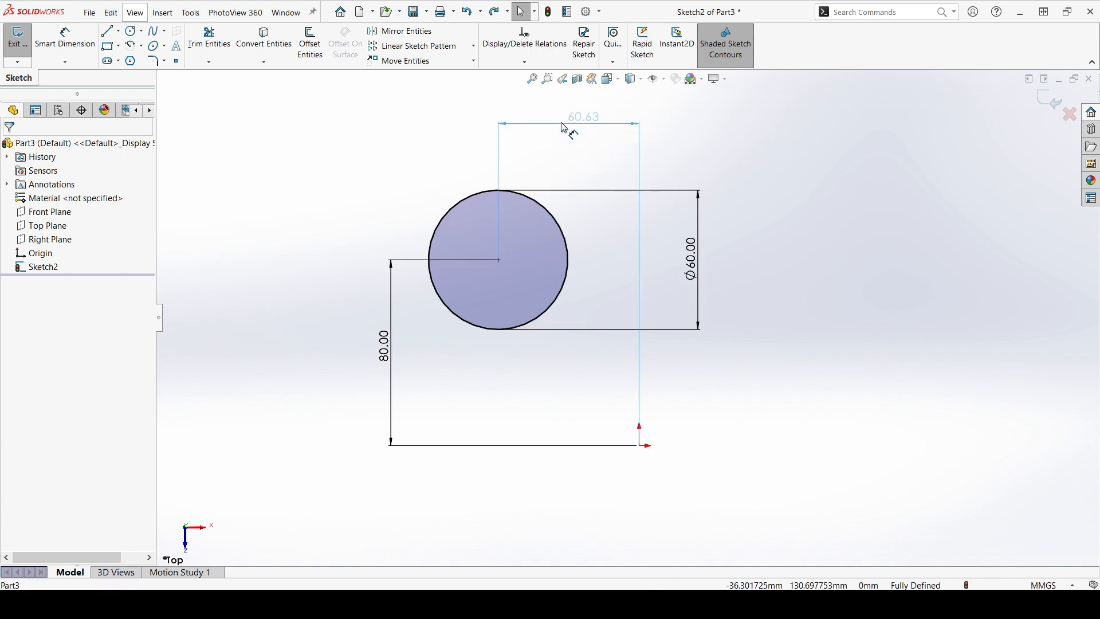
key("Delete")
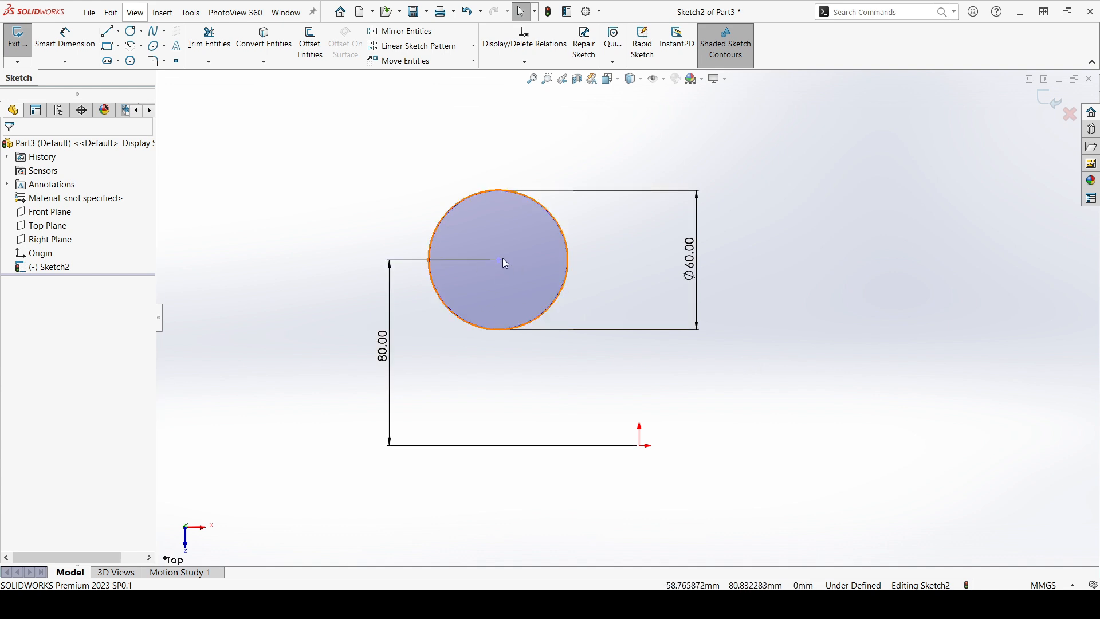
Move the circle horizontally away from the origin until its centre is at about X = -93 mm, and deselect it.
mouse_move(499, 260)
left_mouse_down()
mouse_move(777, 269)
mouse_move(223, 276)
mouse_move(883, 276)
mouse_move(366, 277)
mouse_move(859, 265)
mouse_move(437, 280)
mouse_move(432, 265)
mouse_move(825, 263)
mouse_move(424, 260)
left_mouse_up()
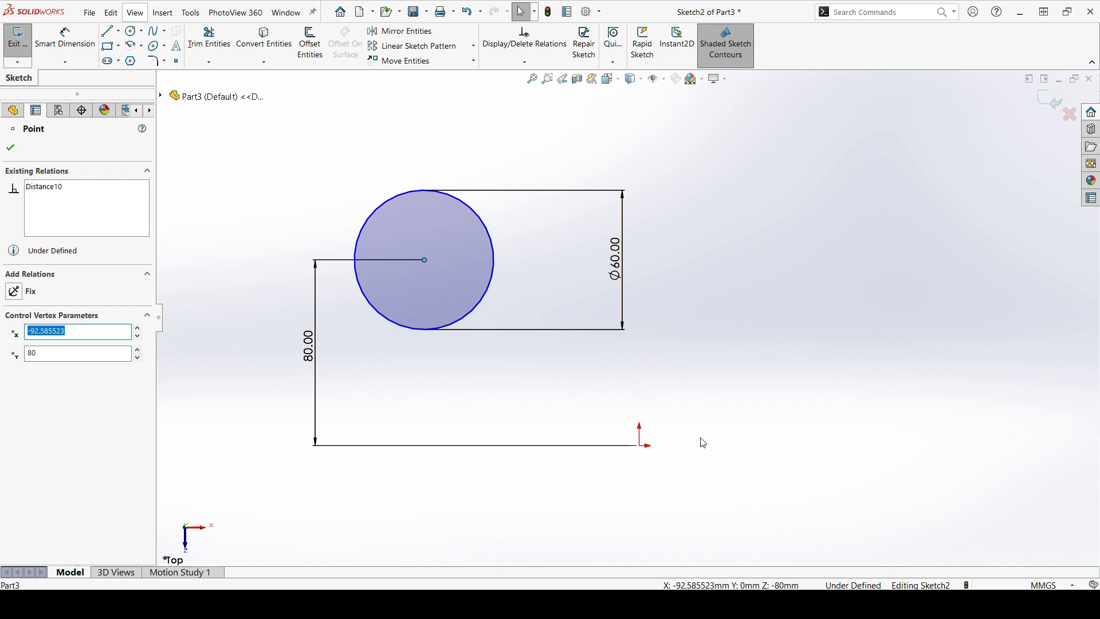
left_click(704, 387)
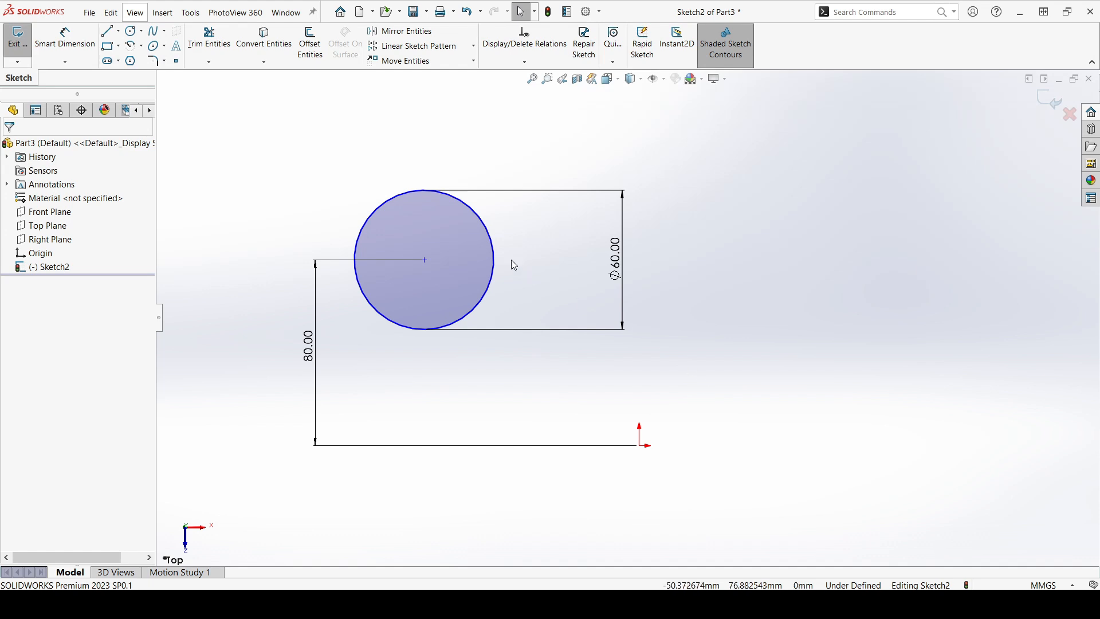
Dimension the horizontal distance between the origin and the circle's centre and set it to 90 mm.
left_click(65, 39)
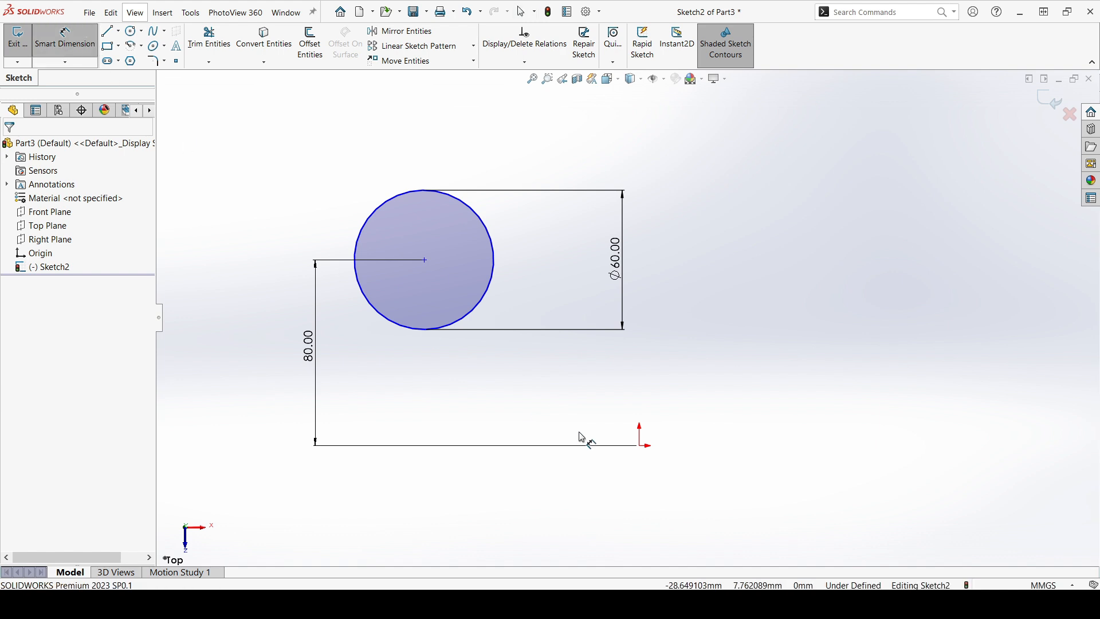
left_click(640, 445)
left_click(425, 261)
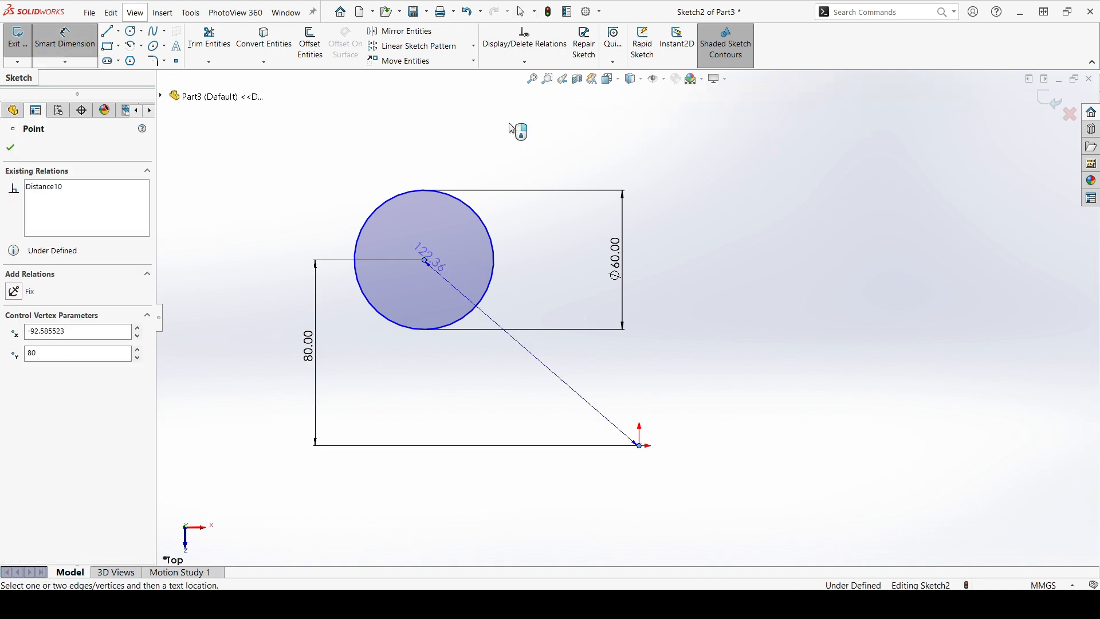
left_click(512, 122)
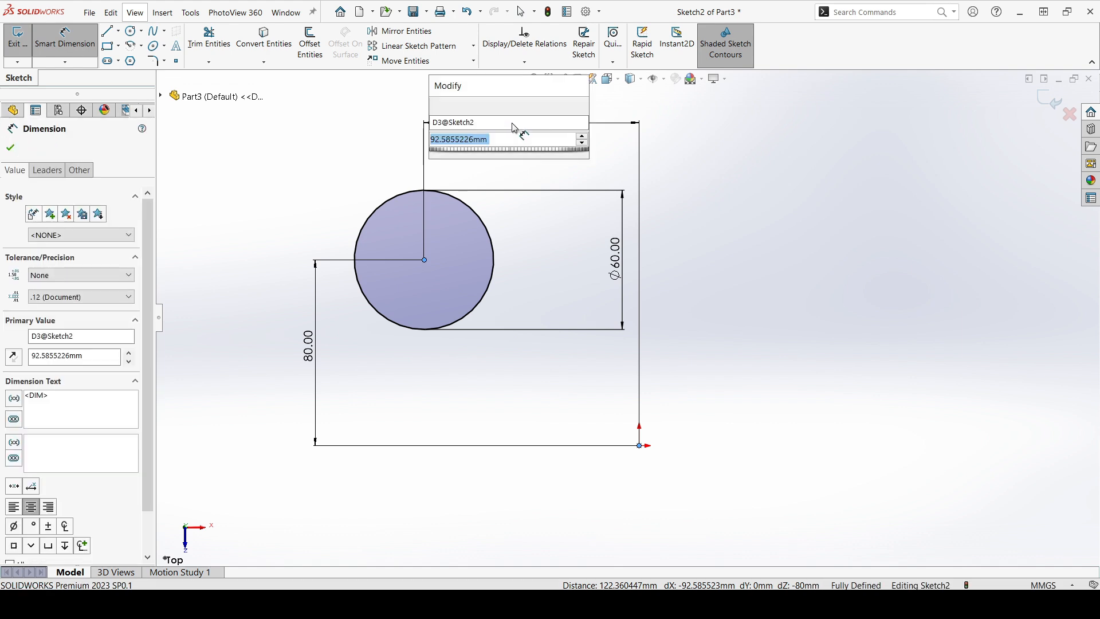
type("90")
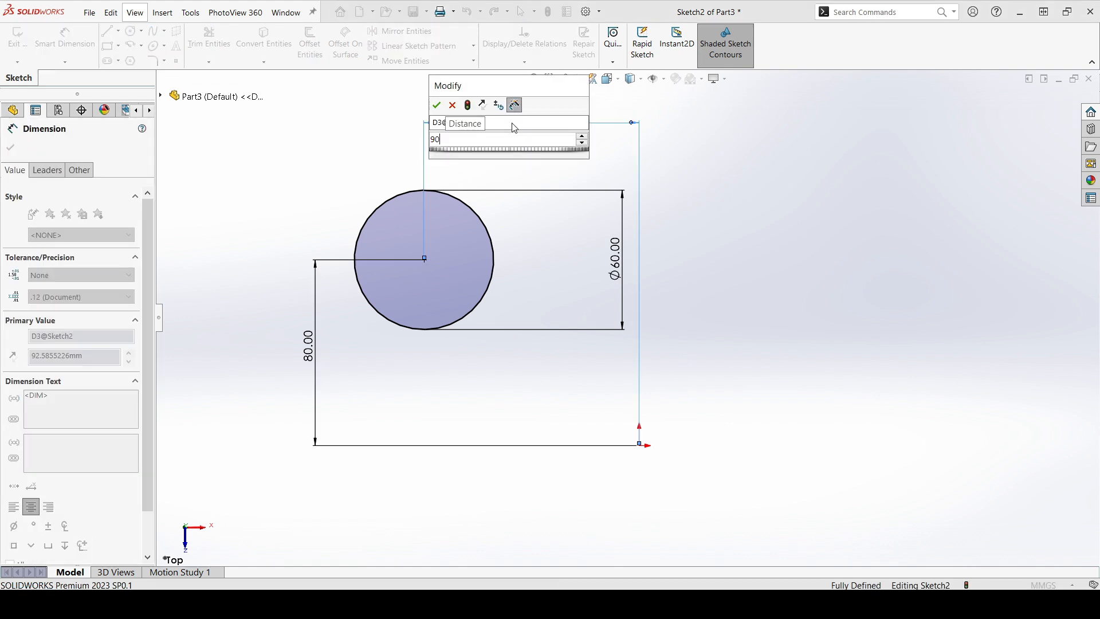
key("Return")
key("Escape")
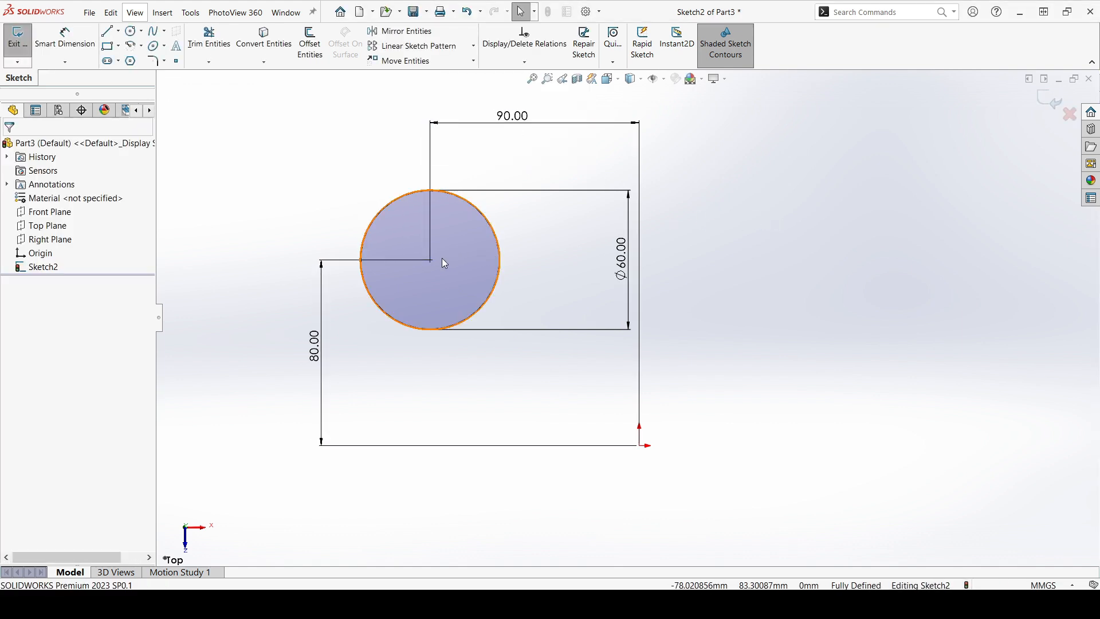
Examine the relations and coordinates of the circle's centre point, and deselect it.
left_click(430, 259)
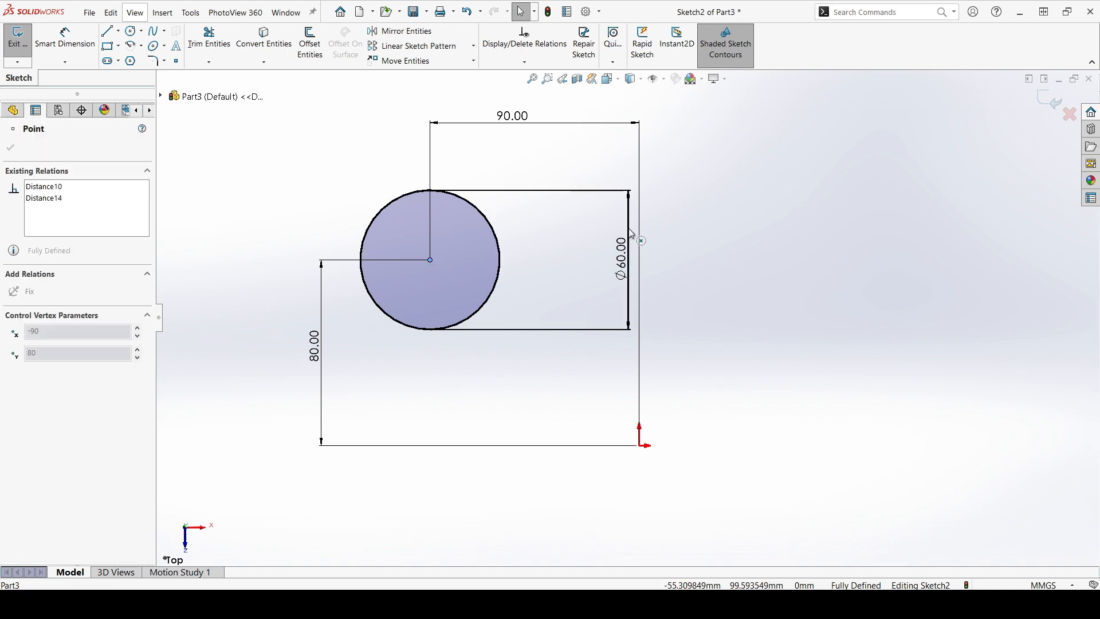
left_click_drag(710, 225, 778, 297)
left_click(783, 293)
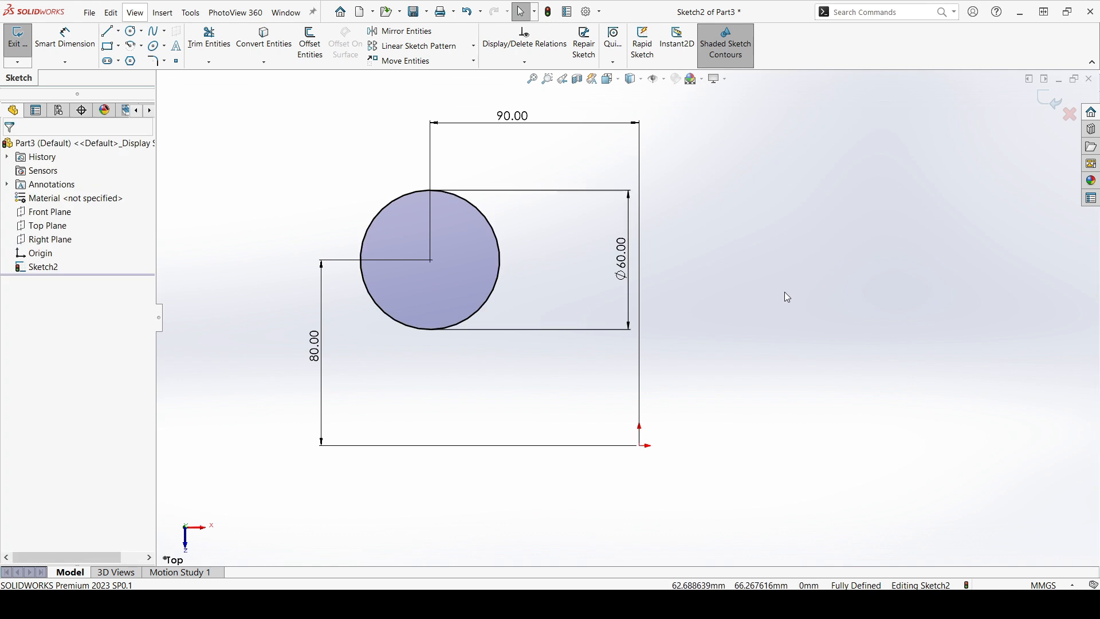
Select the circle together with all its dimensions and delete everything from the sketch.
scroll(745, 285, "up", 2)
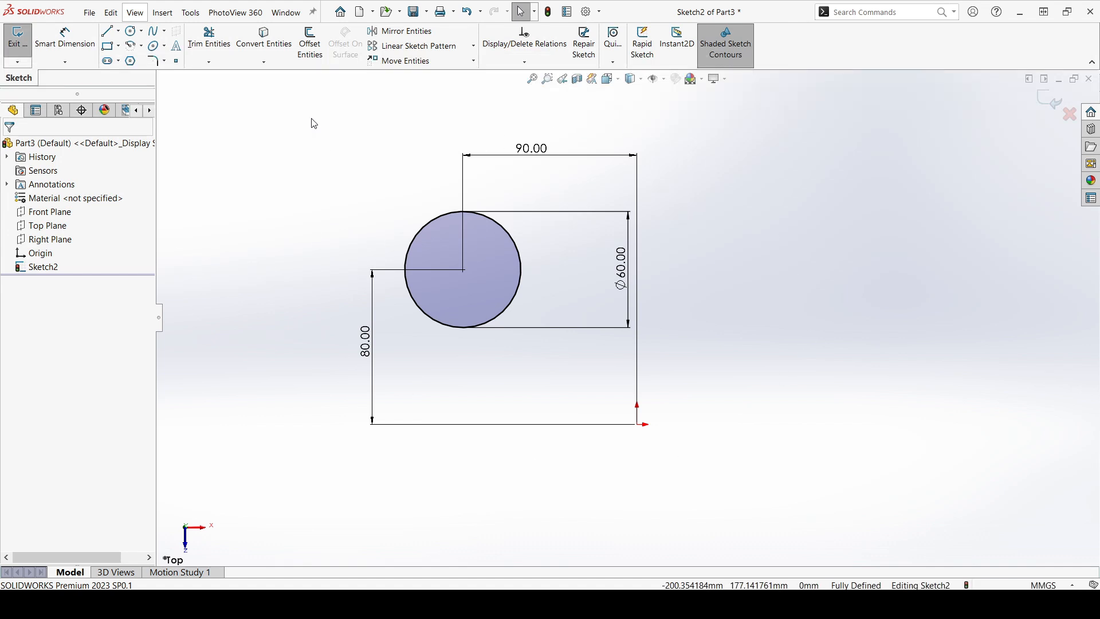
scroll(380, 174, "up", 2)
left_click_drag(341, 151, 731, 431)
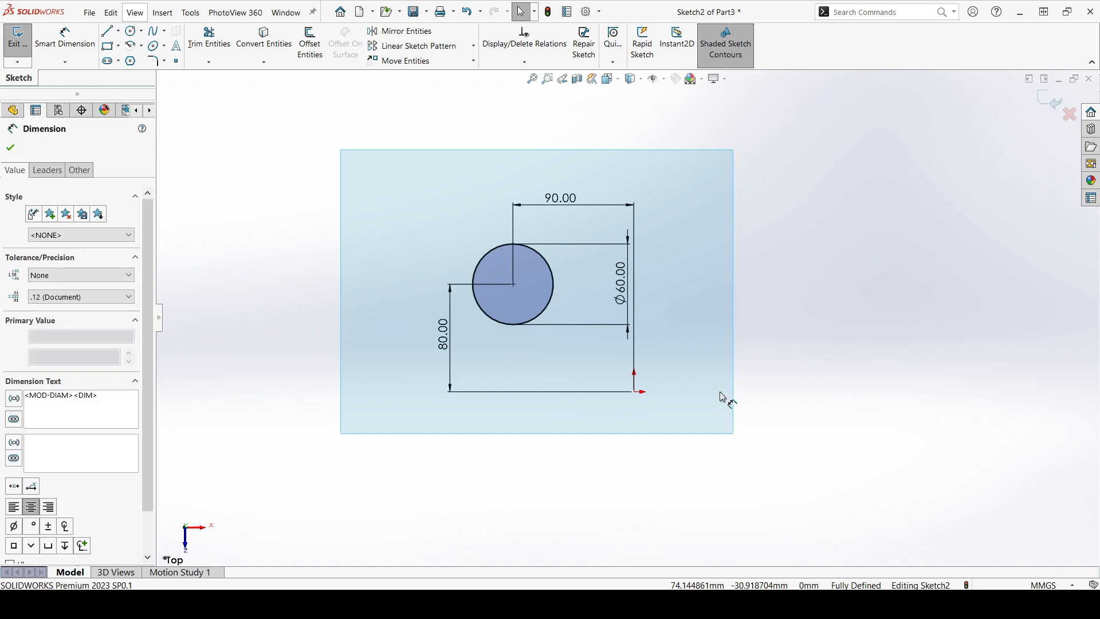
key("Delete")
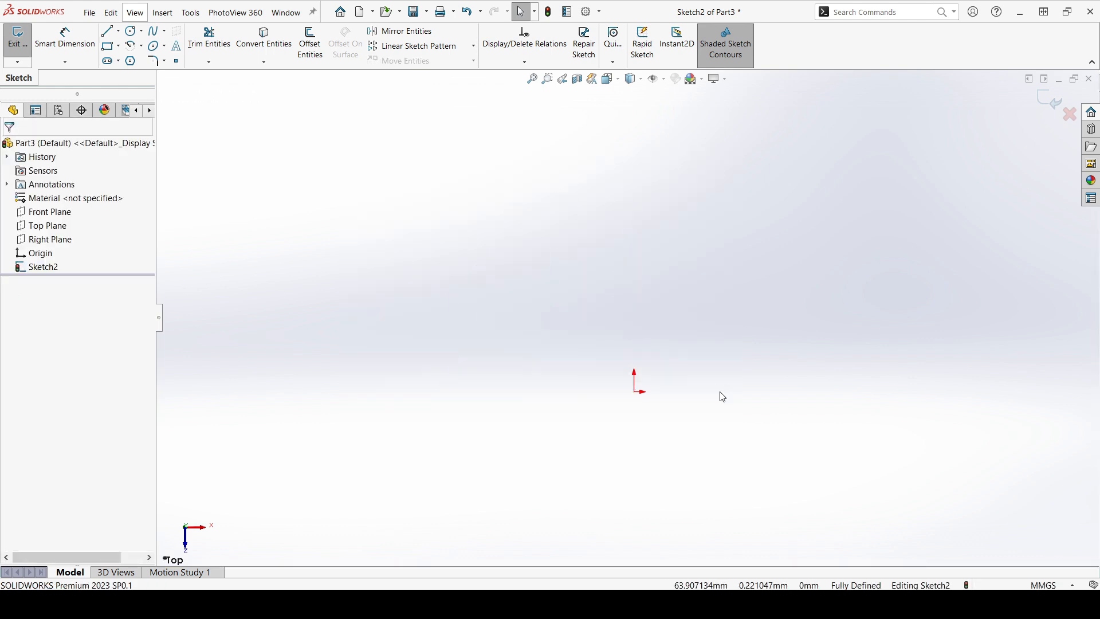